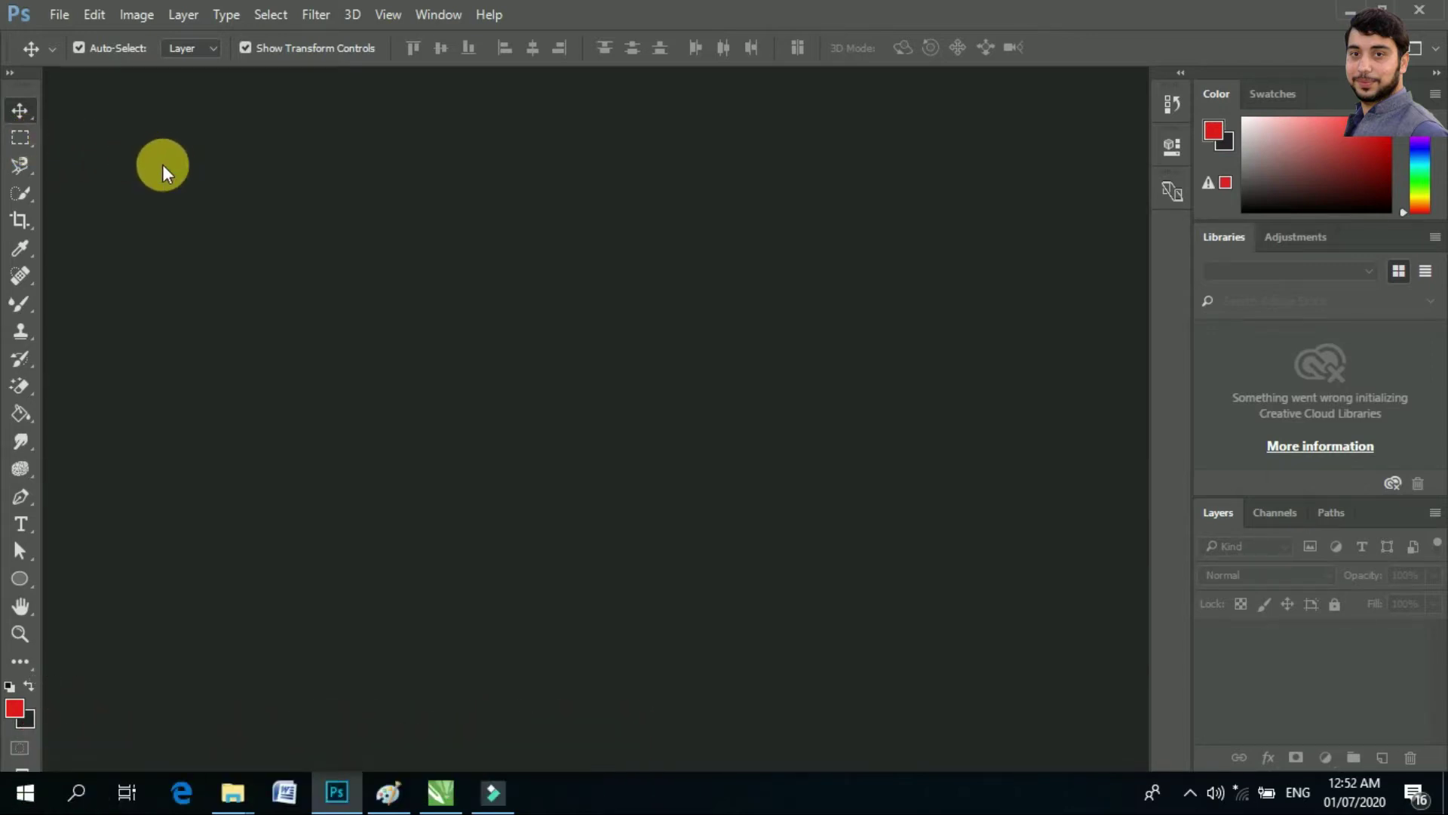
Choose the Rectangular Marquee Tool from the marquee tool group in the toolbar
left_click(30, 146)
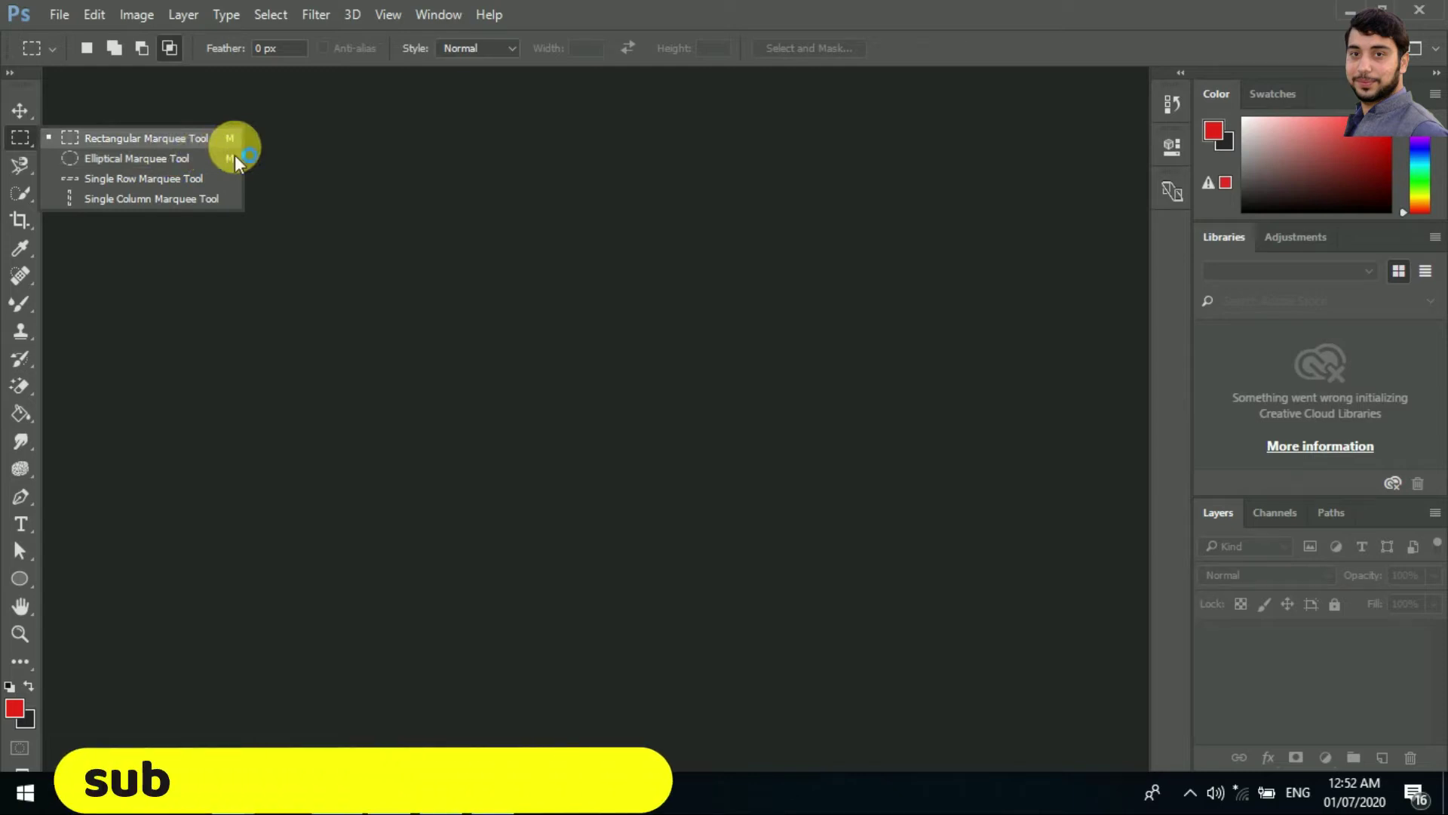
left_click(274, 177)
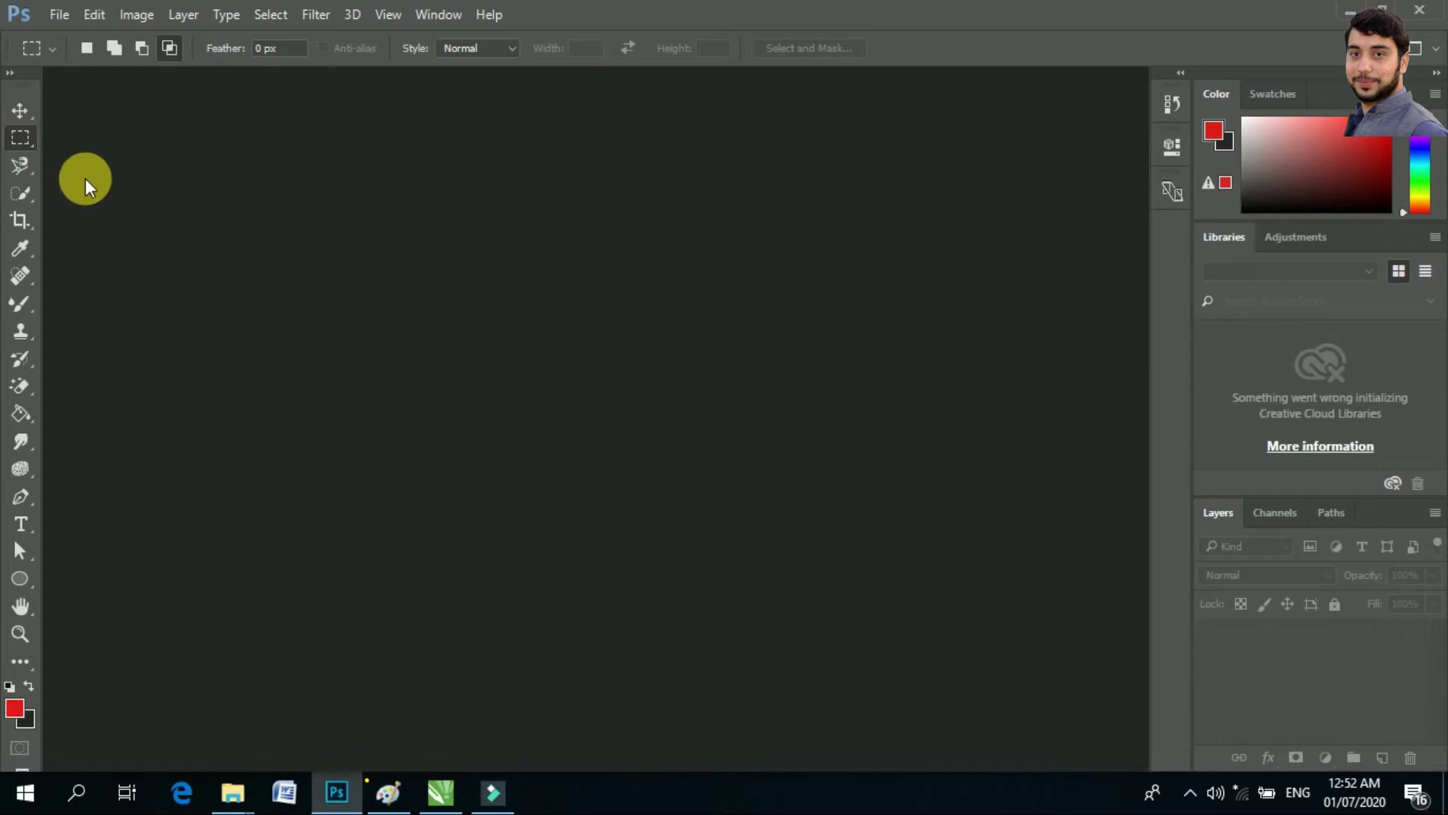
Open the photo Cities_Evening_Manhattan_New_York.jpg
left_click(60, 15)
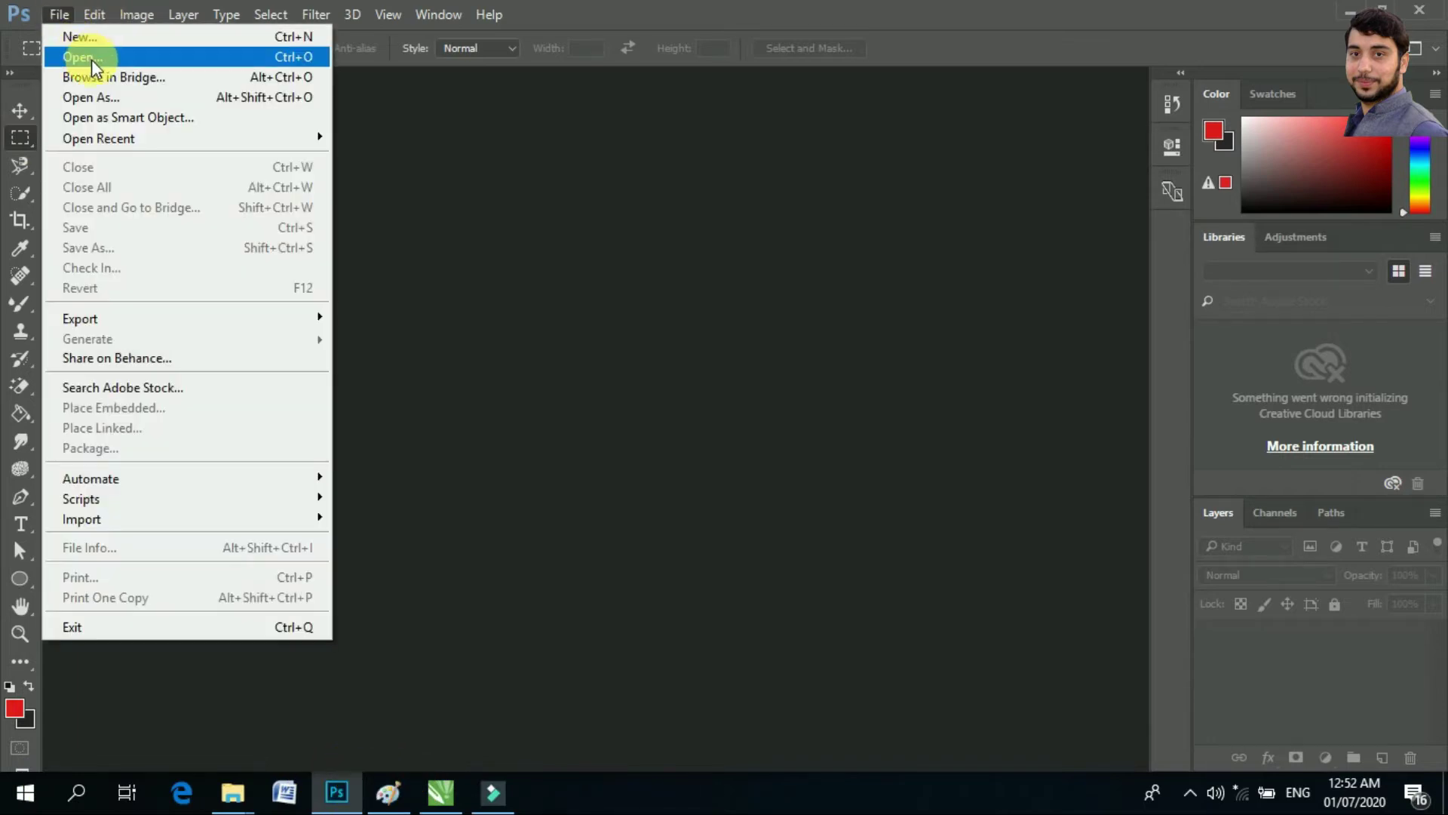
left_click(92, 58)
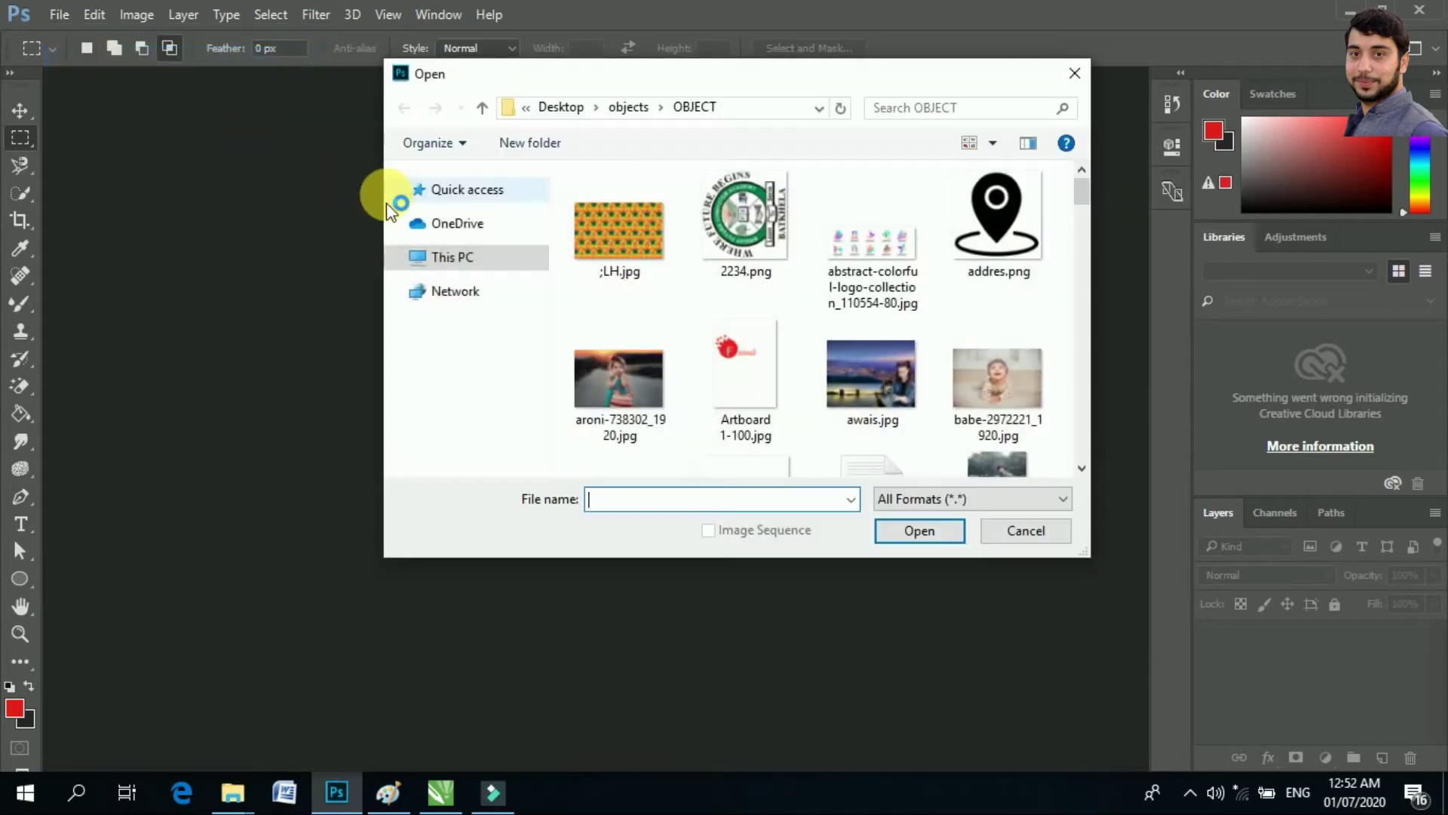
left_click_drag(1080, 191, 1087, 223)
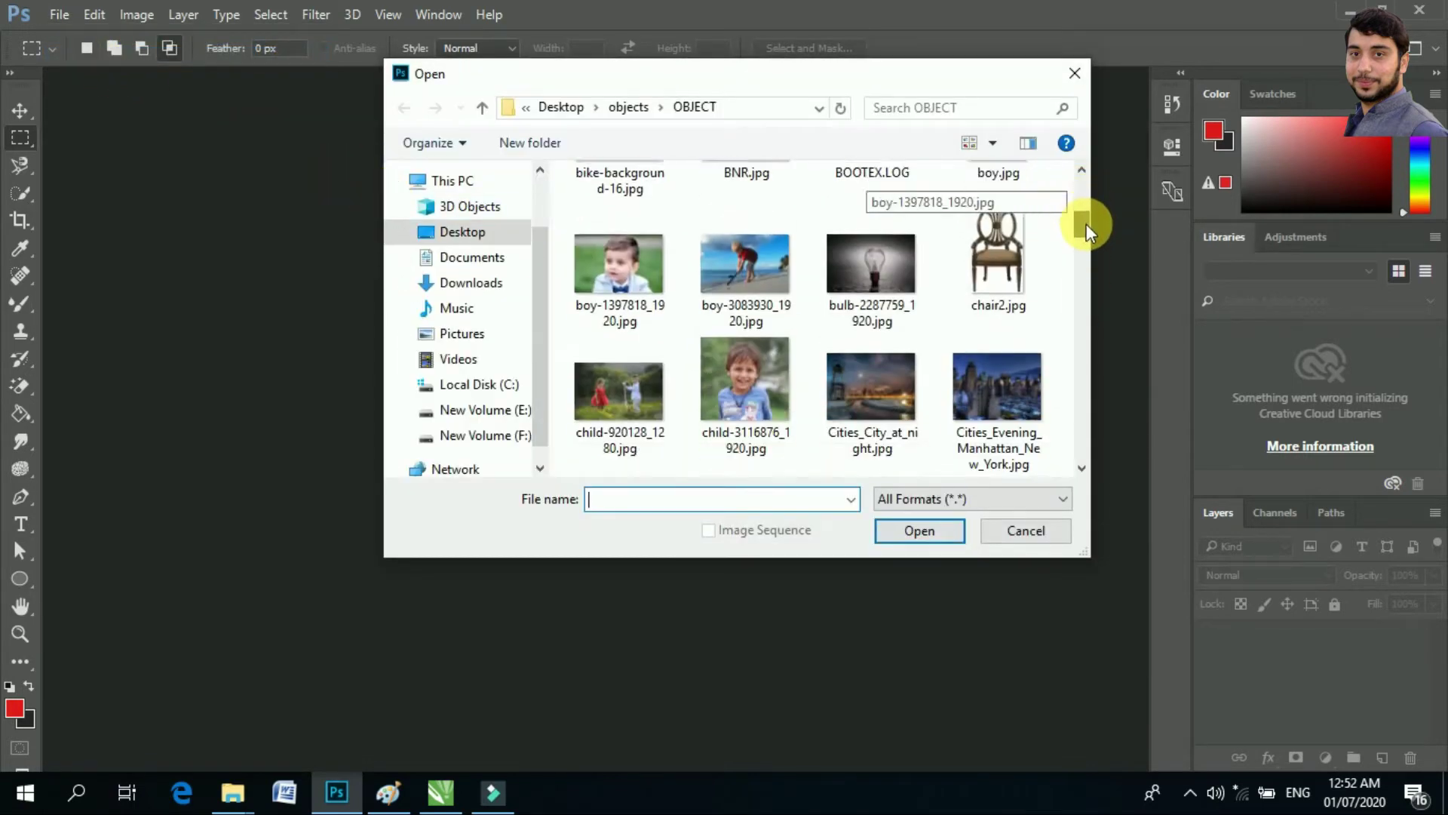
left_click(1016, 315)
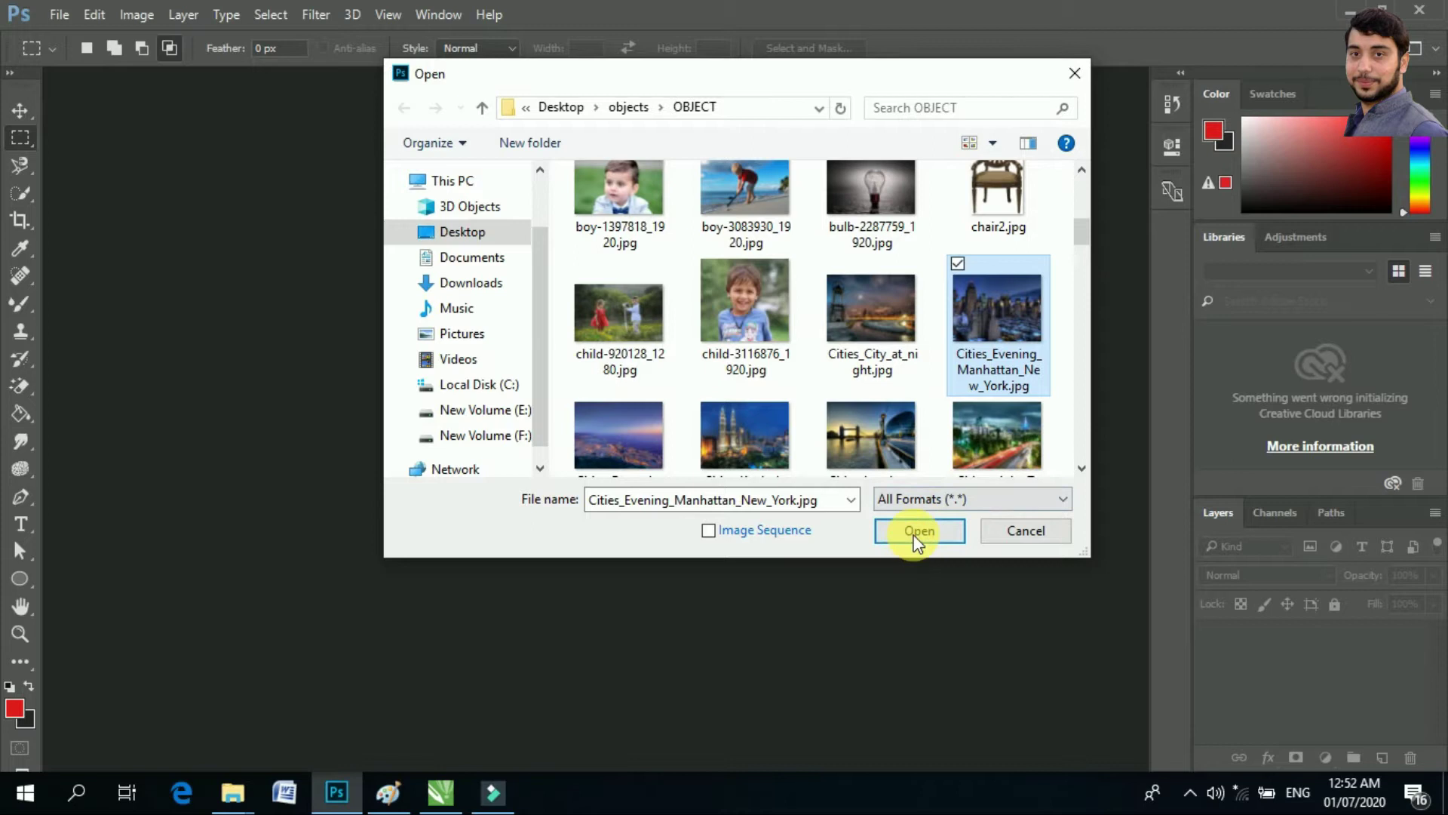
left_click(914, 532)
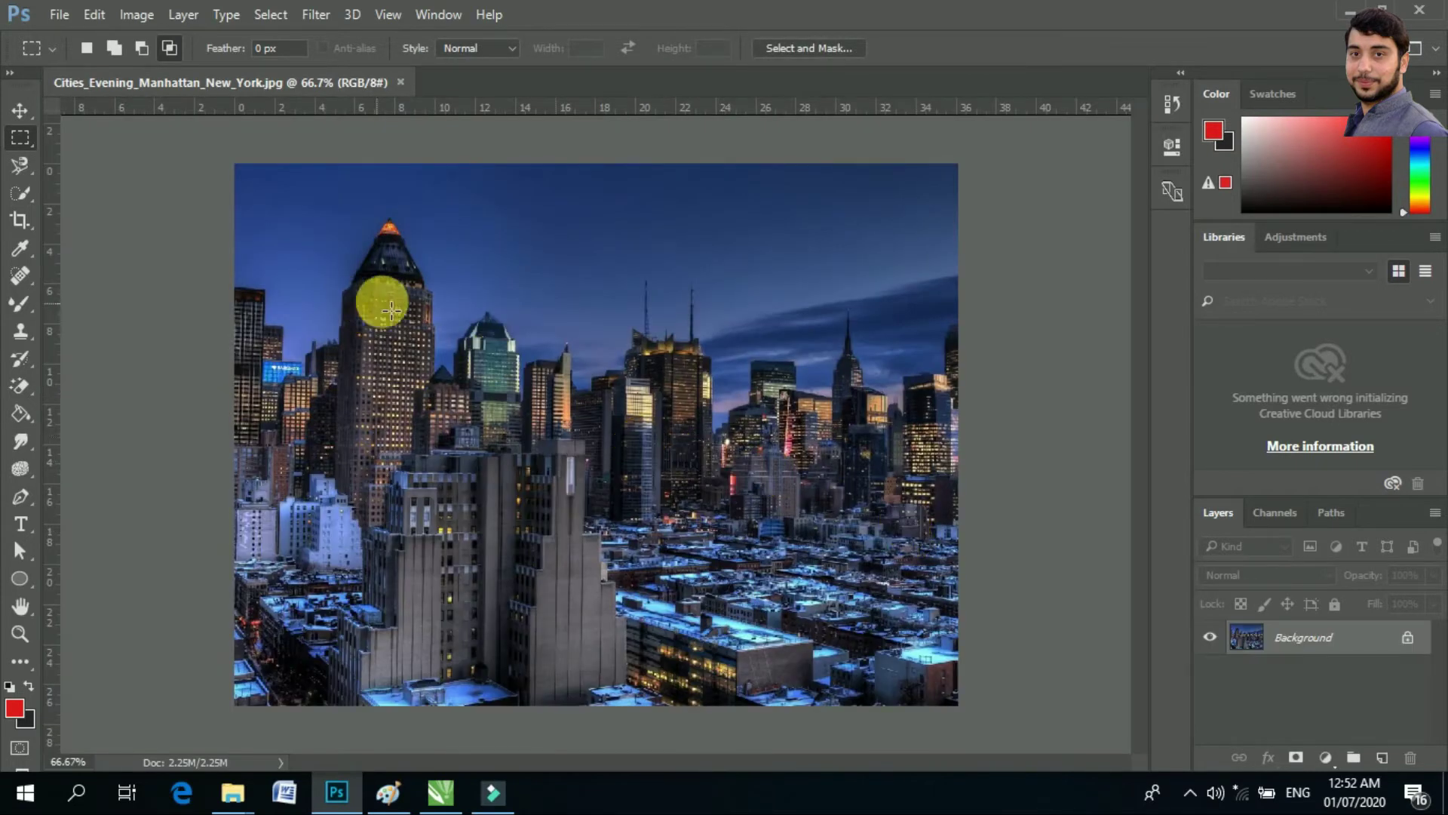
Draw a rectangular selection around the tall pointed tower on the left
left_click_drag(362, 294, 362, 302)
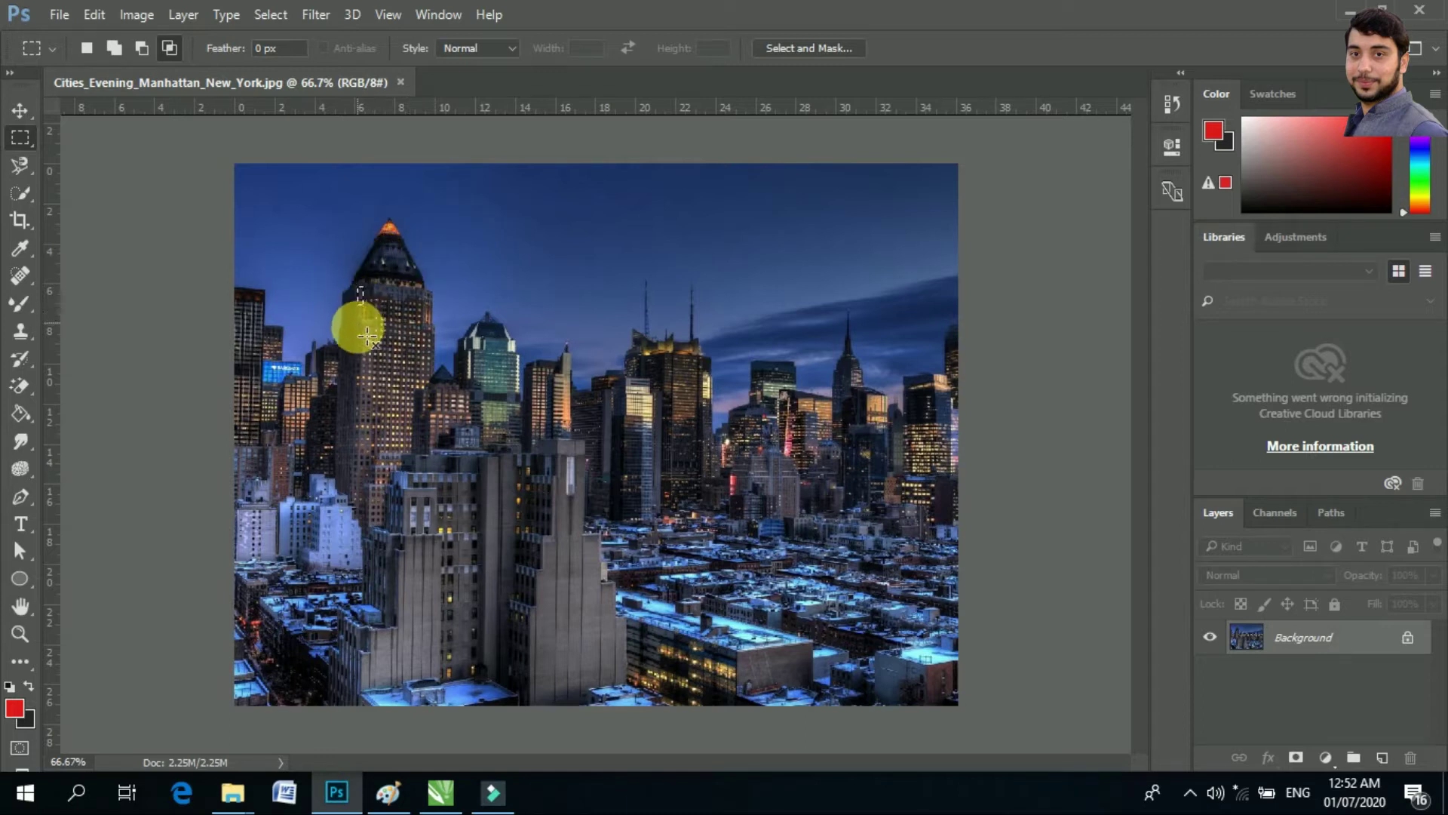
left_click(343, 317)
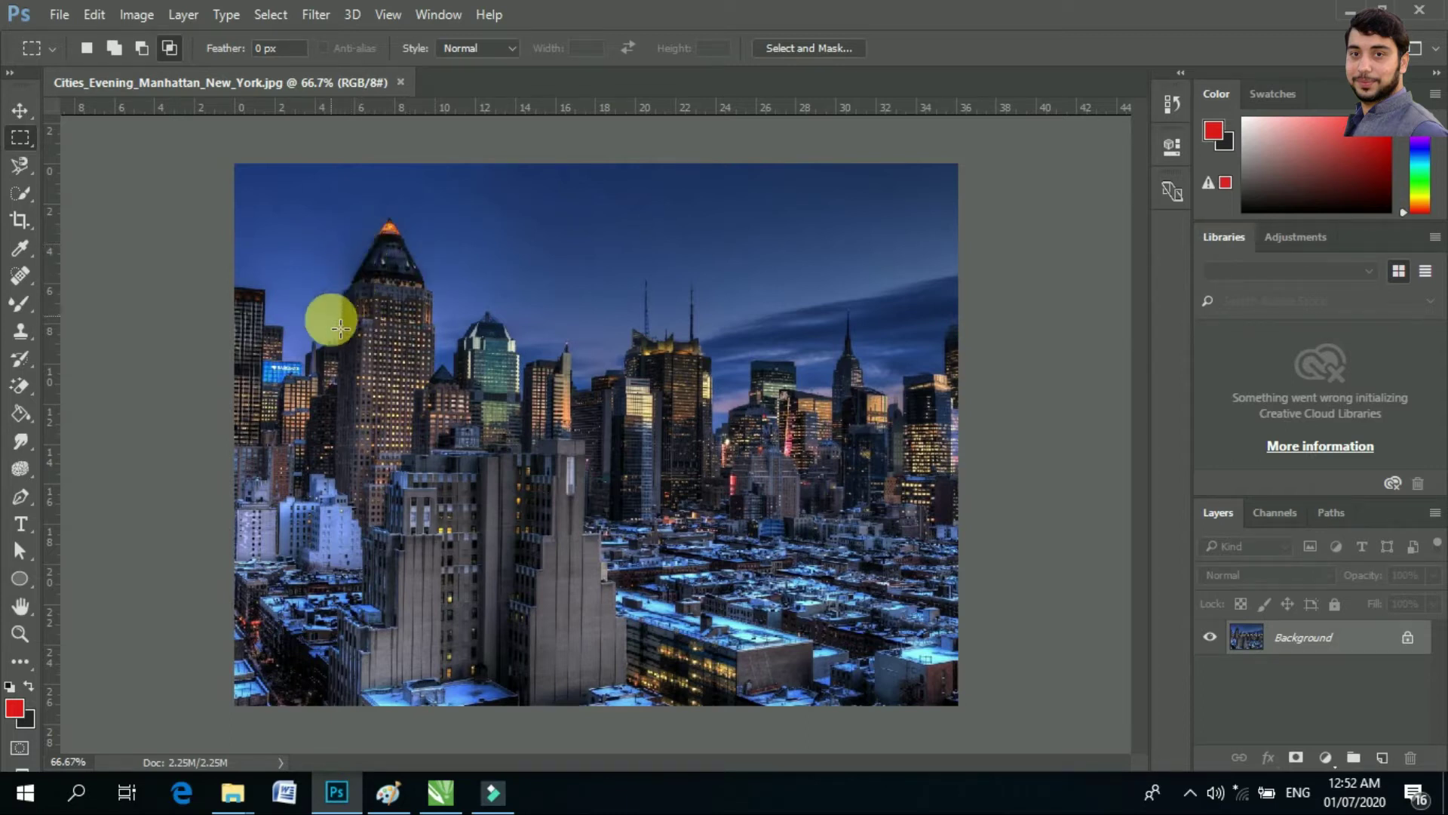
mouse_move(336, 197)
left_mouse_down()
mouse_move(452, 351)
mouse_move(440, 481)
mouse_move(439, 465)
left_mouse_up()
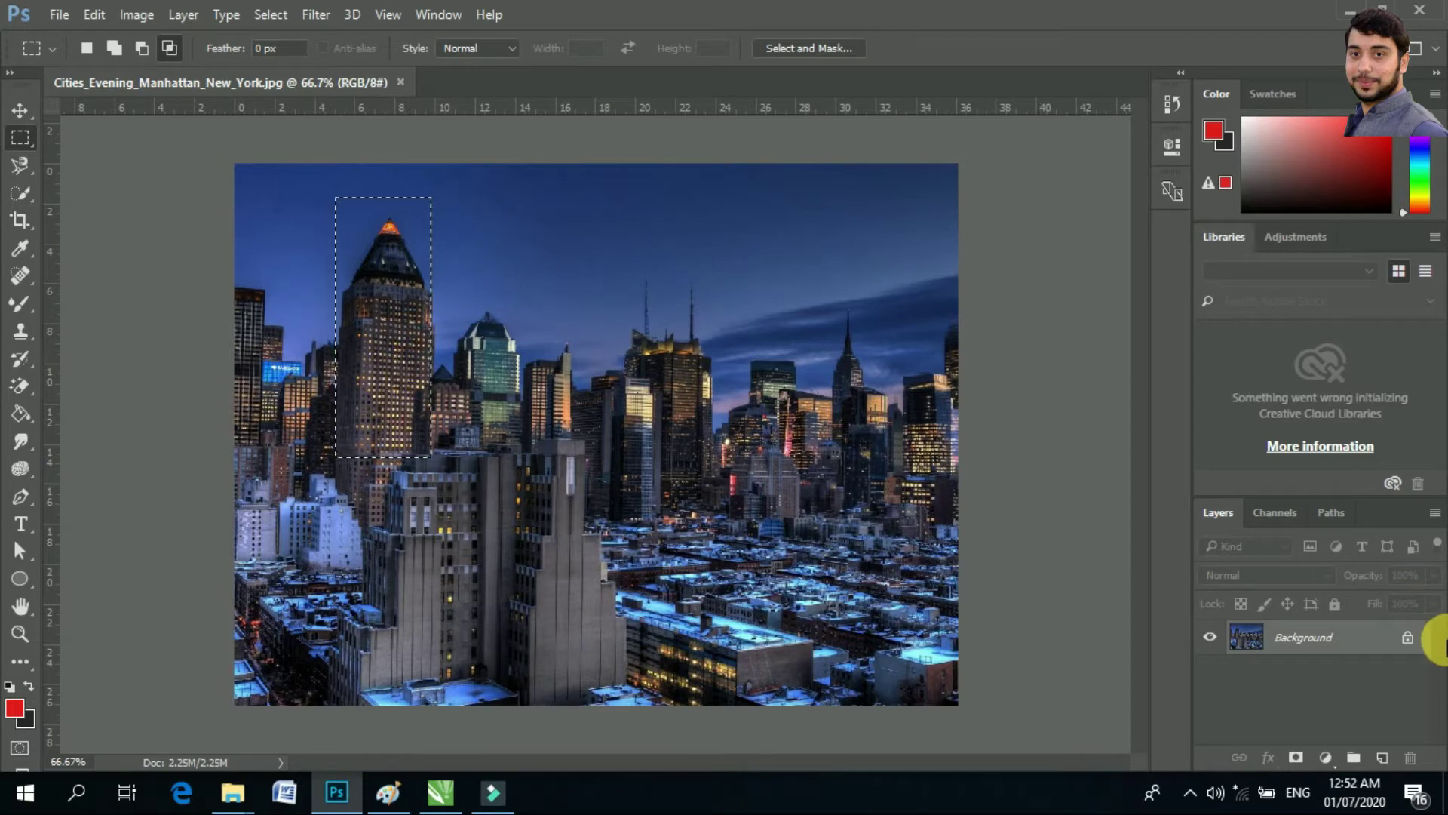
Unlock the Background into Layer 0 and copy the selected tower with Ctrl+C
left_click(1407, 641)
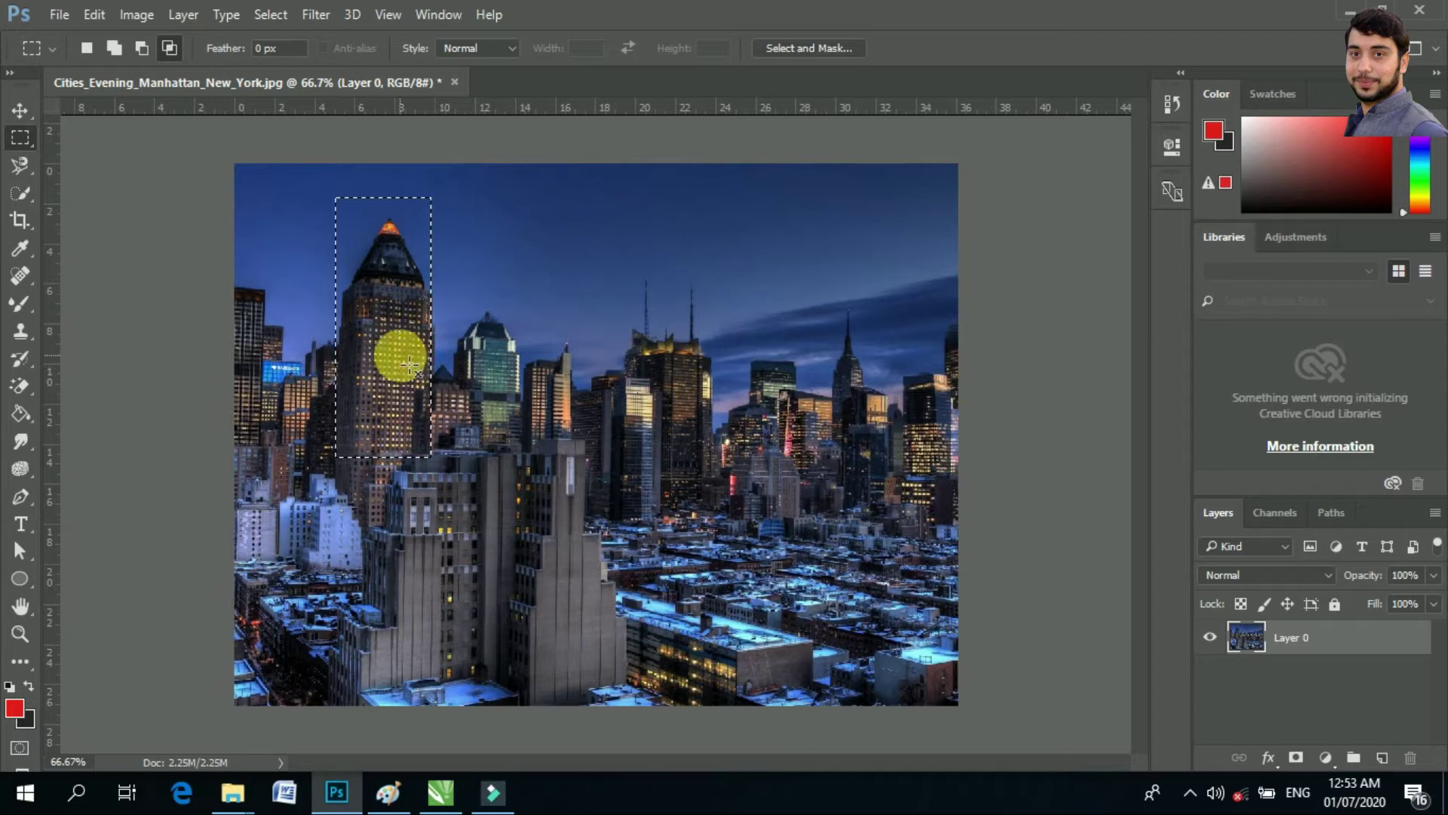
right_click(381, 338)
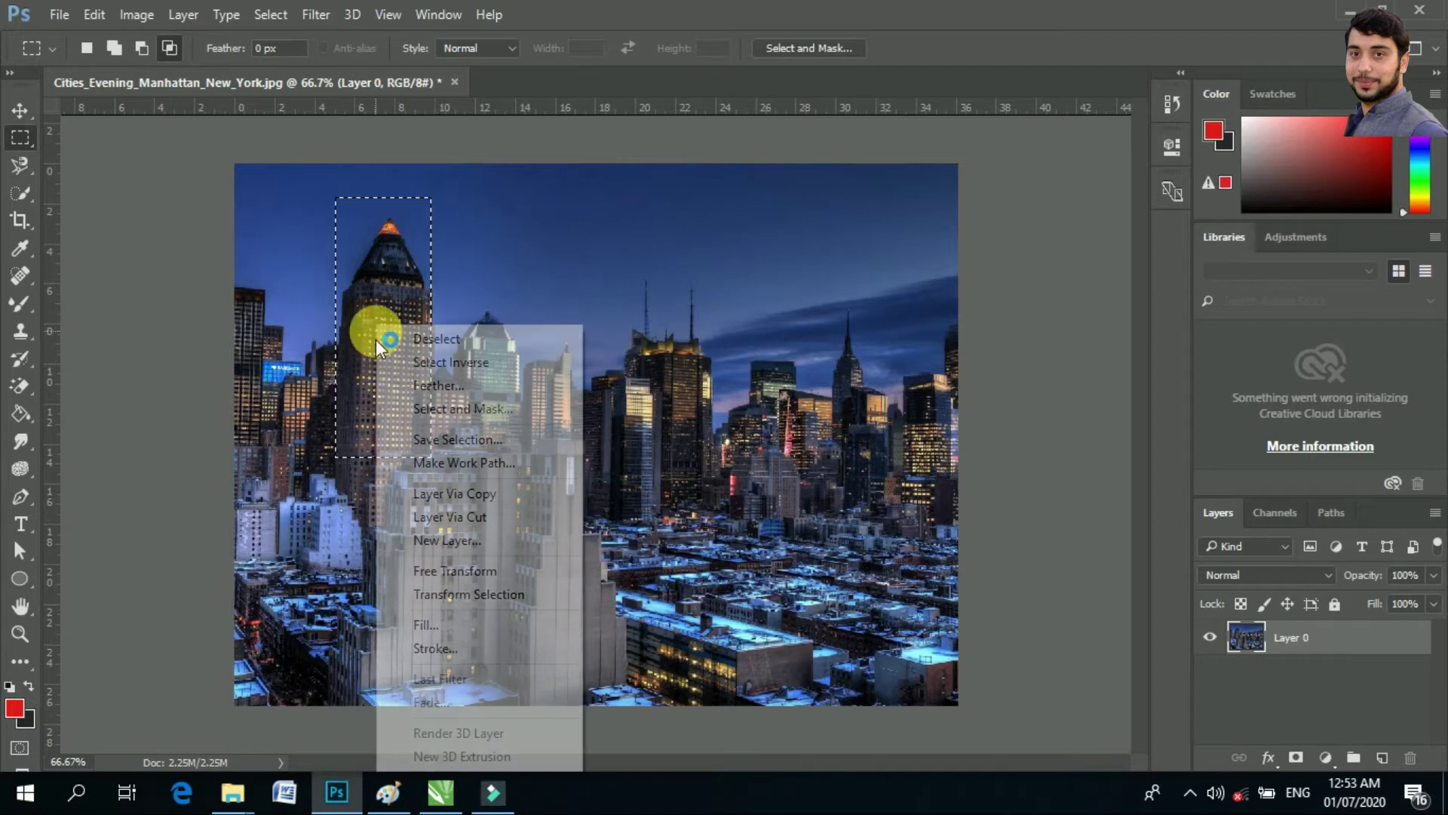
left_click(380, 314)
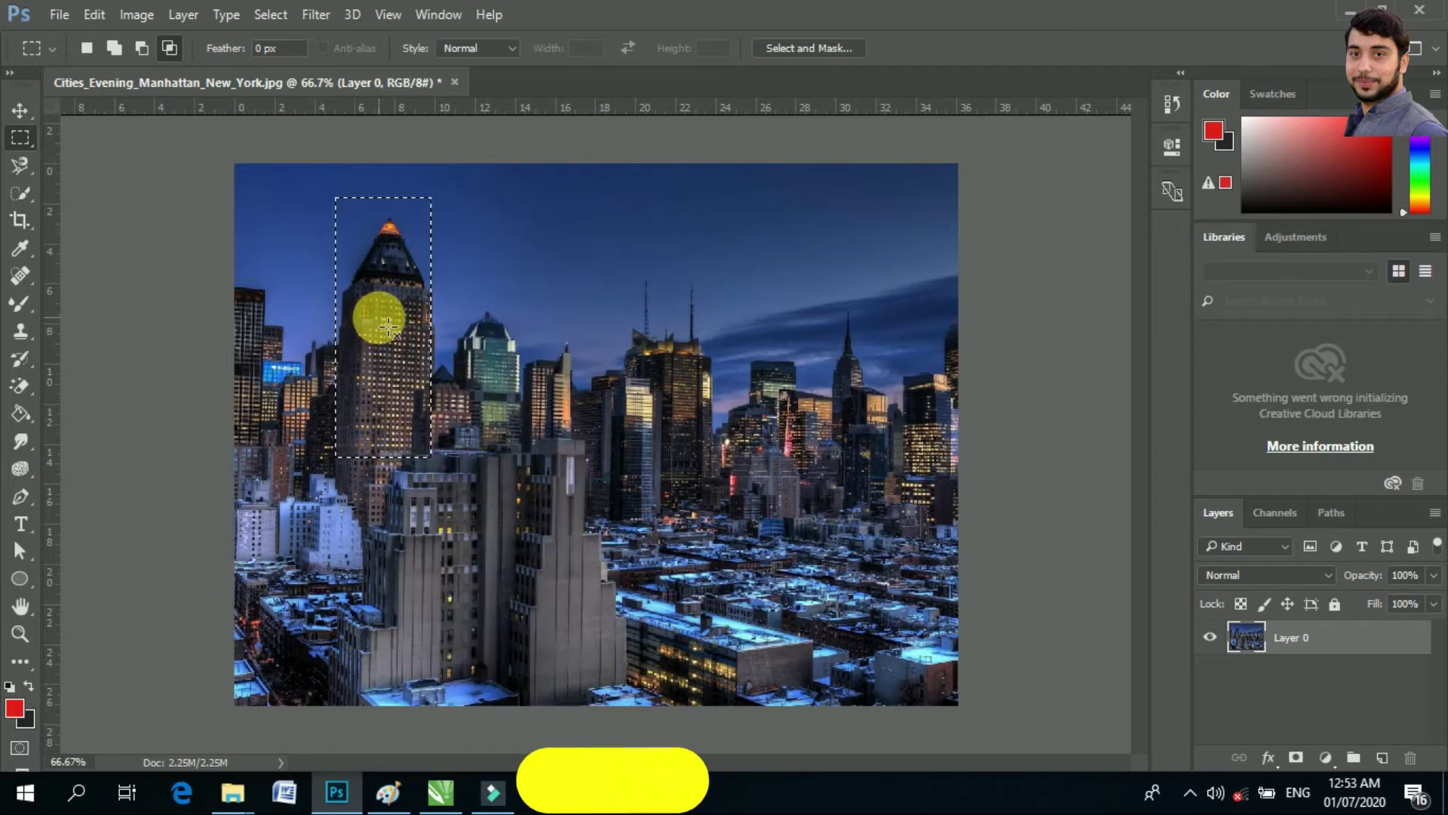
key("ctrl+c")
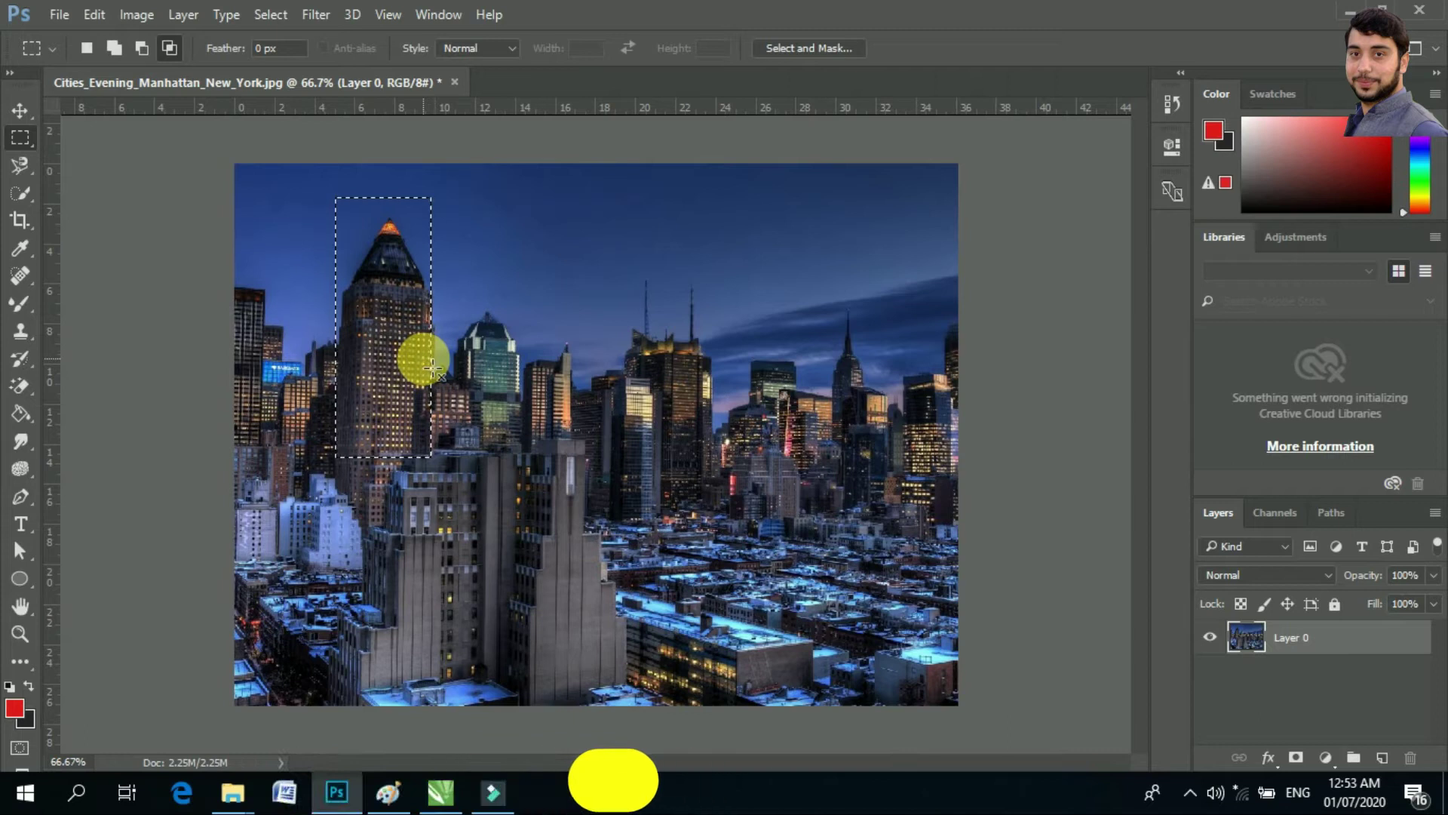
Create a new blank document from the A4 preset
left_click(55, 15)
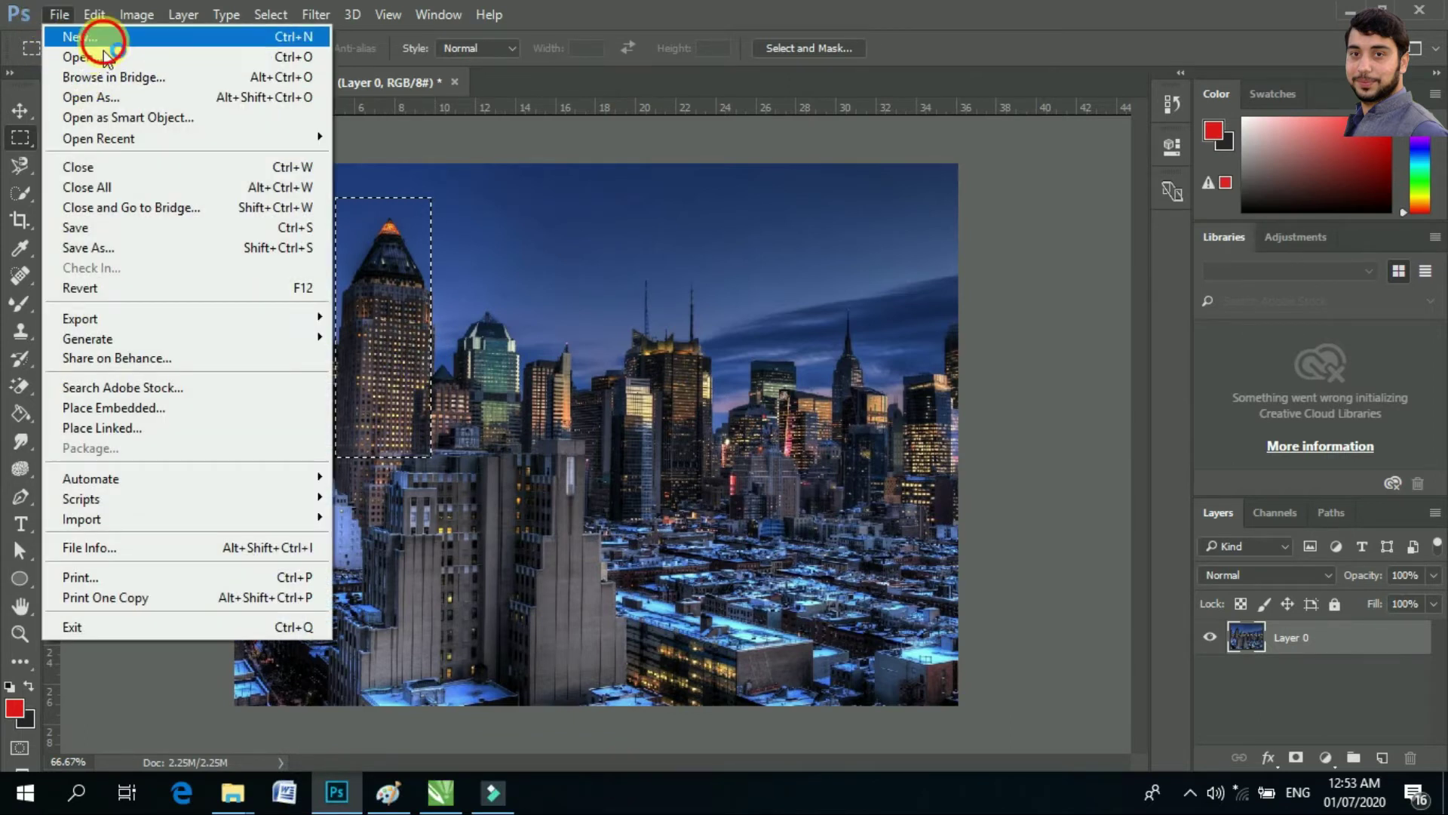
left_click(104, 42)
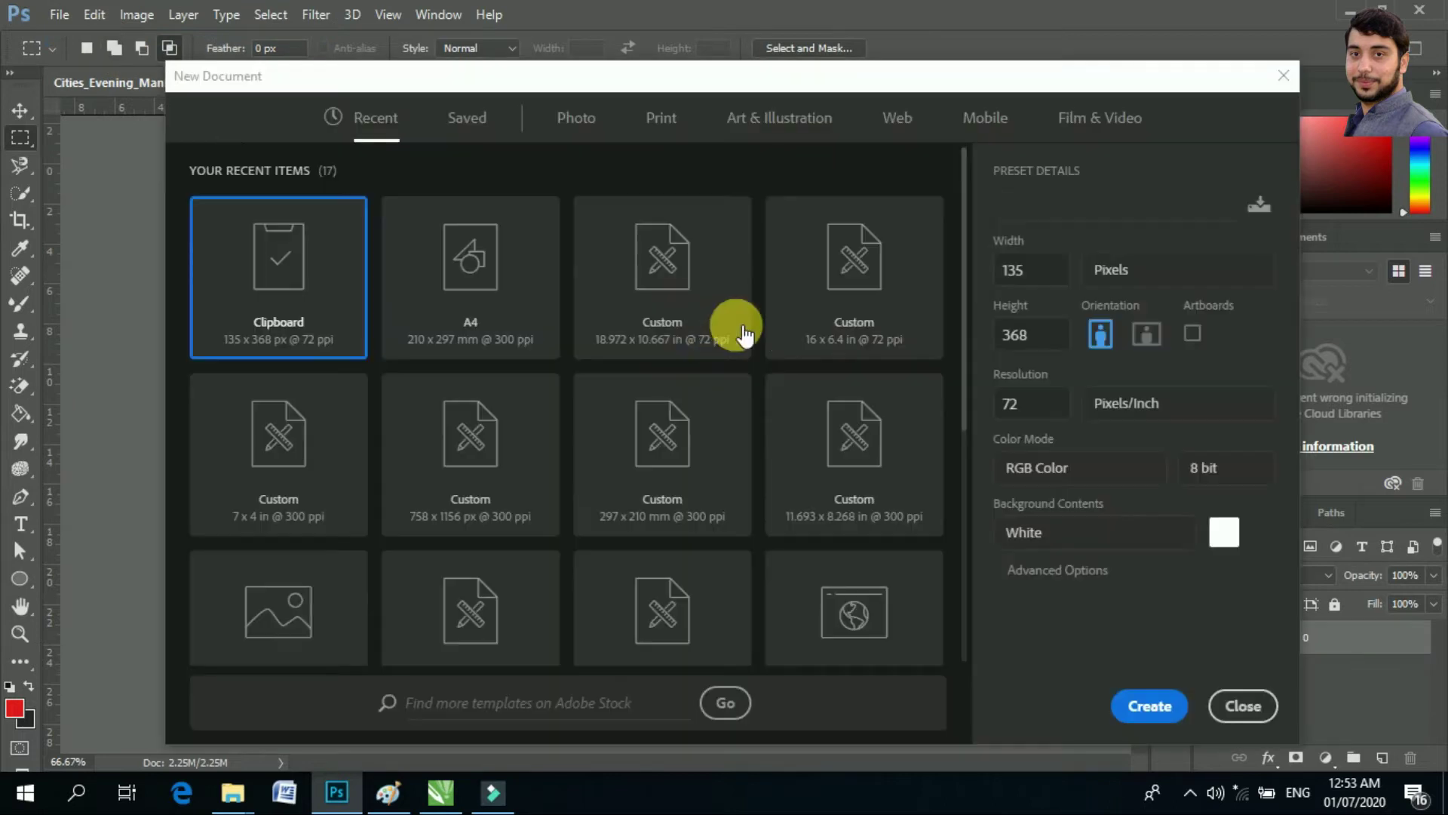
left_click(475, 309)
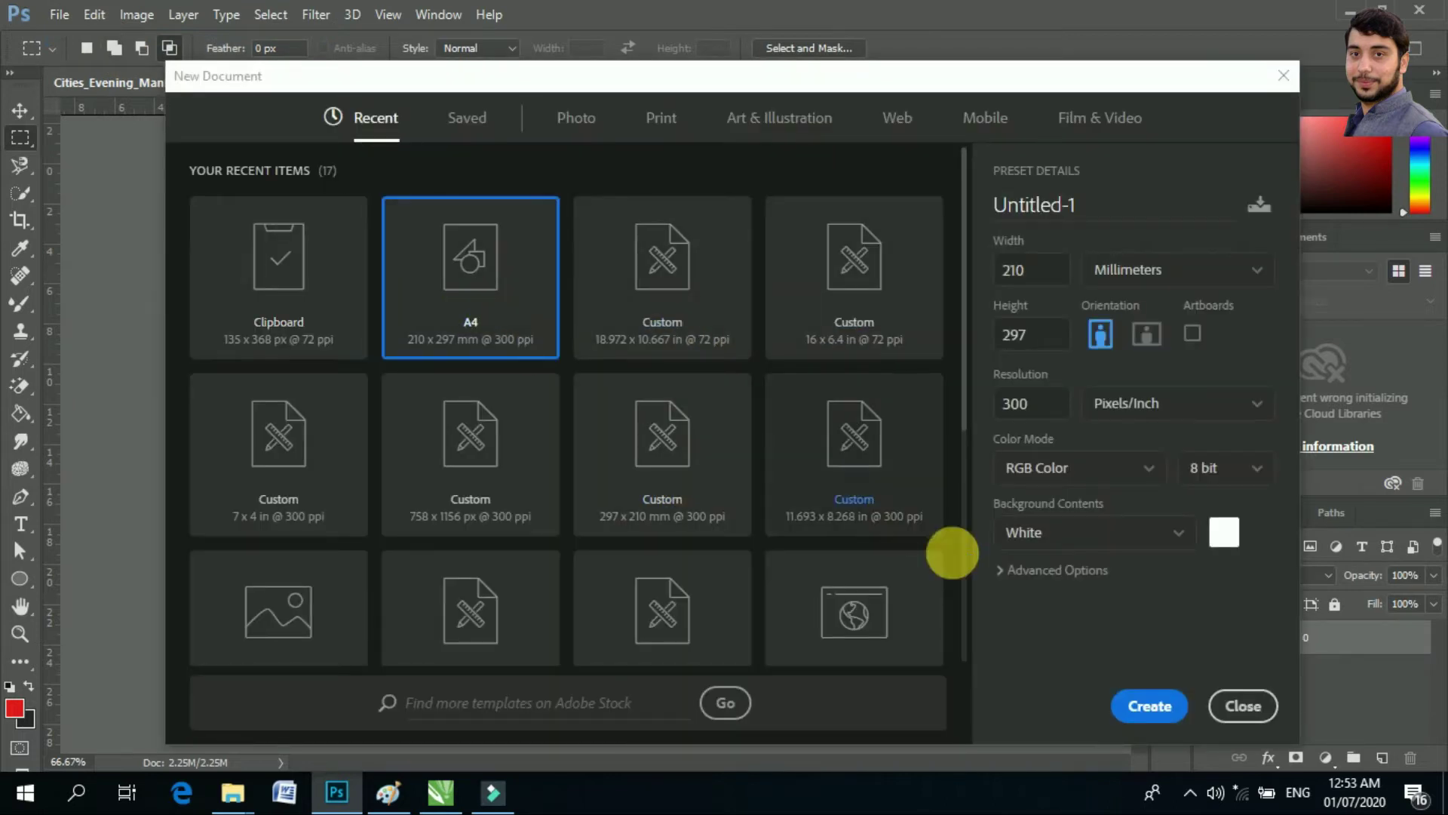
left_click(1154, 707)
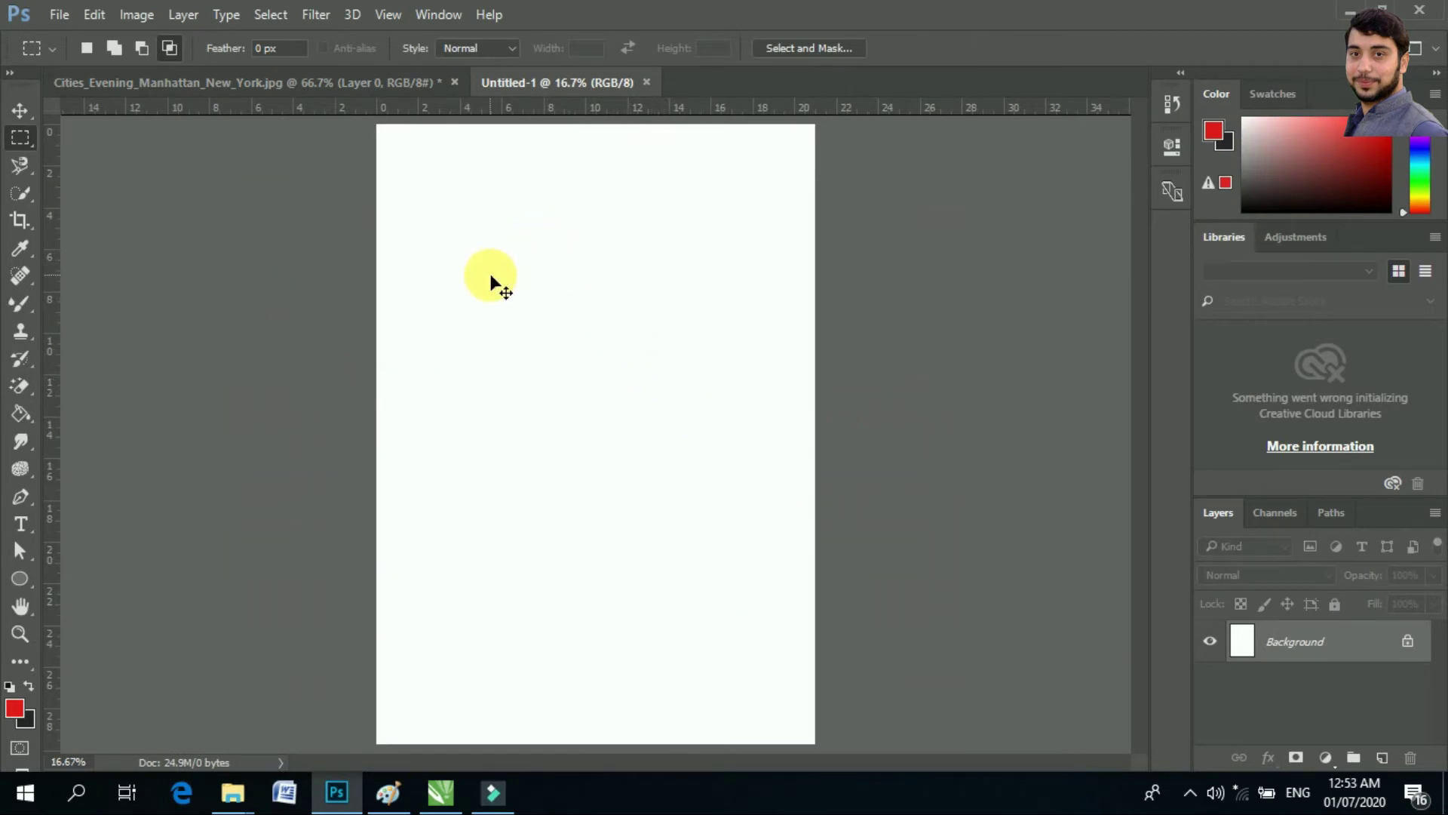
Paste the copied tower onto its own Layer 1 and zoom in on it
key("ctrl+v")
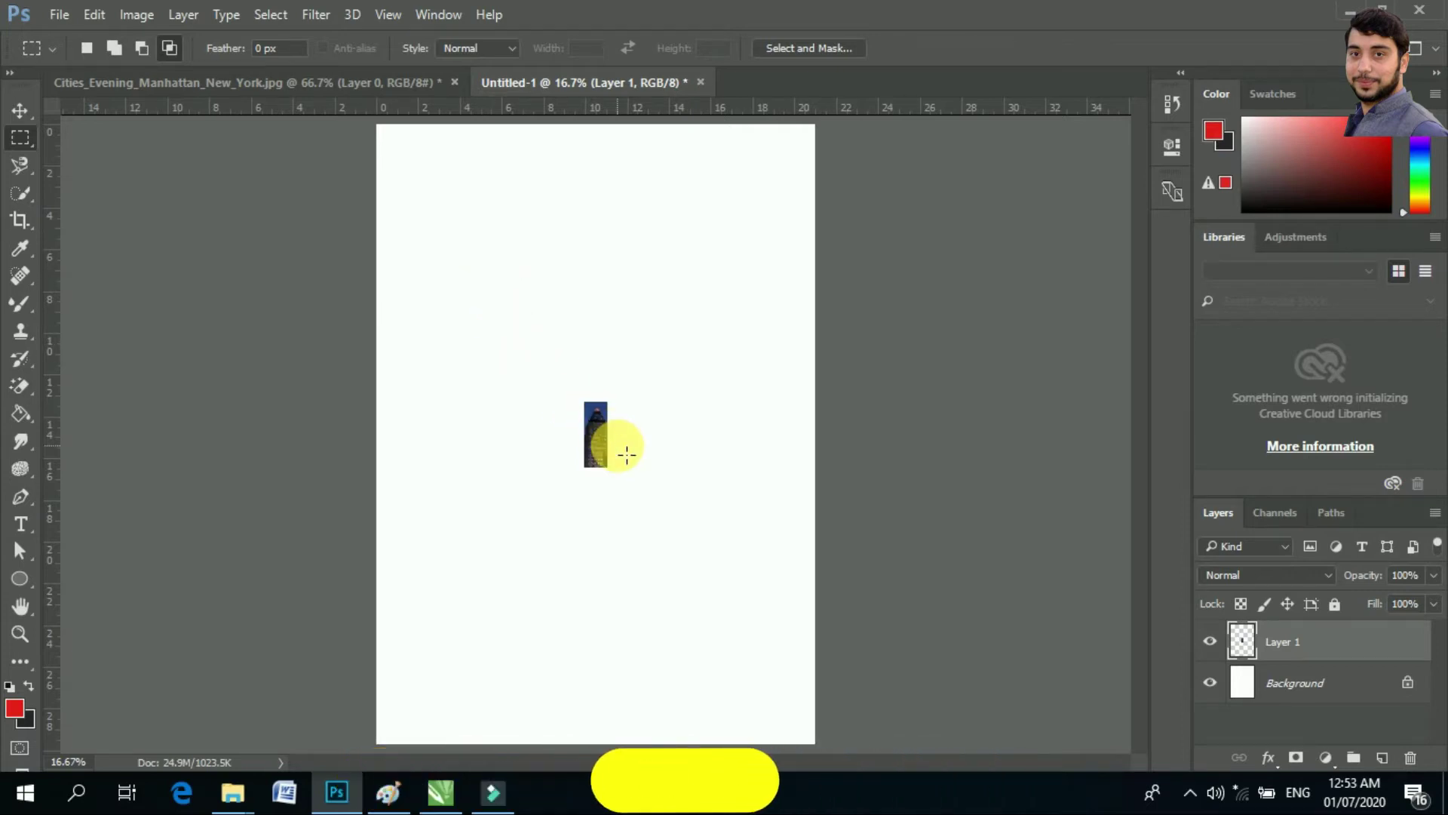
scroll(596, 451, "up", 2)
scroll(595, 451, "up", 2)
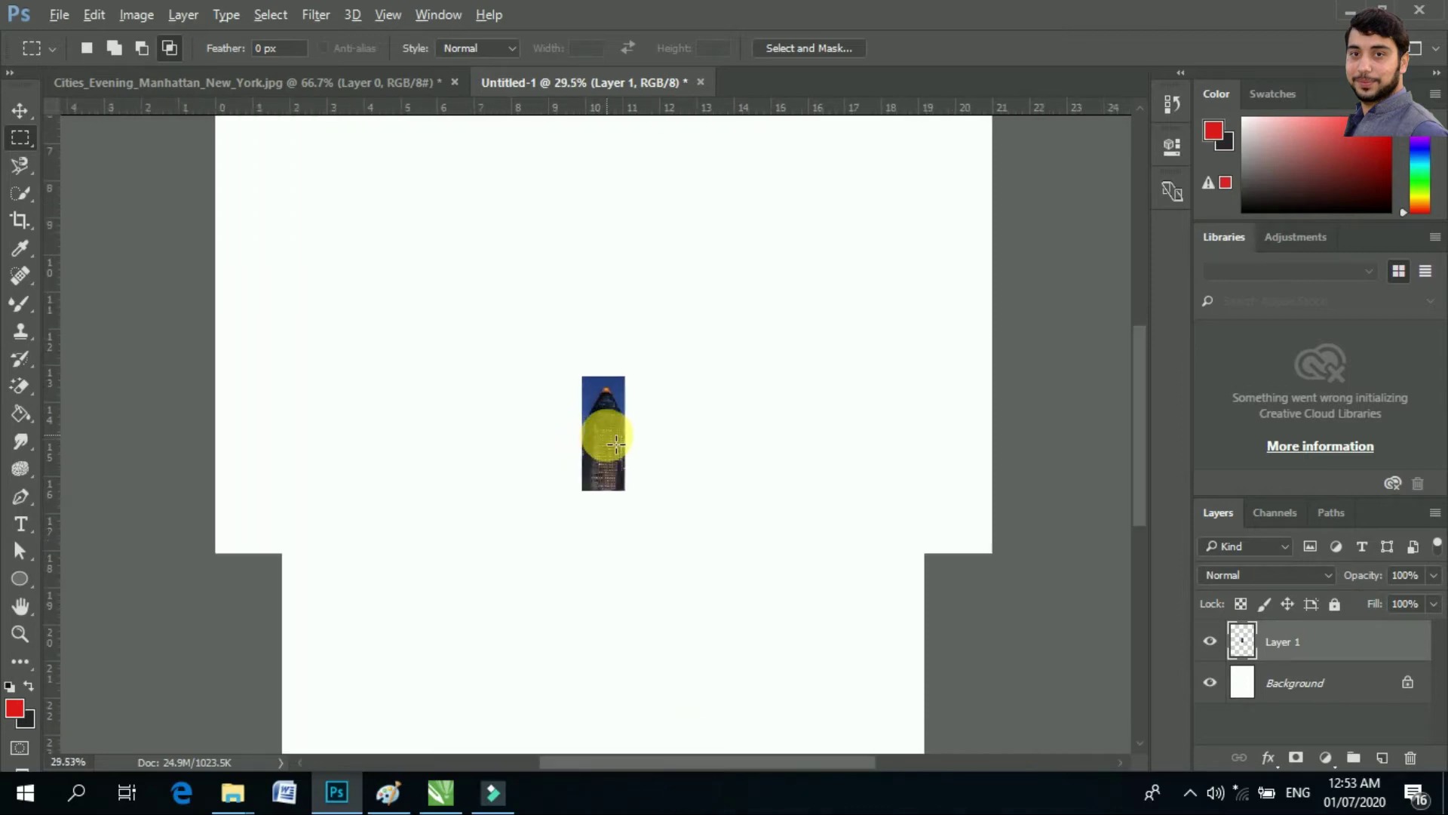
scroll(604, 449, "up", 2)
scroll(611, 447, "up", 1)
scroll(616, 444, "up", 2)
scroll(616, 443, "up", 2)
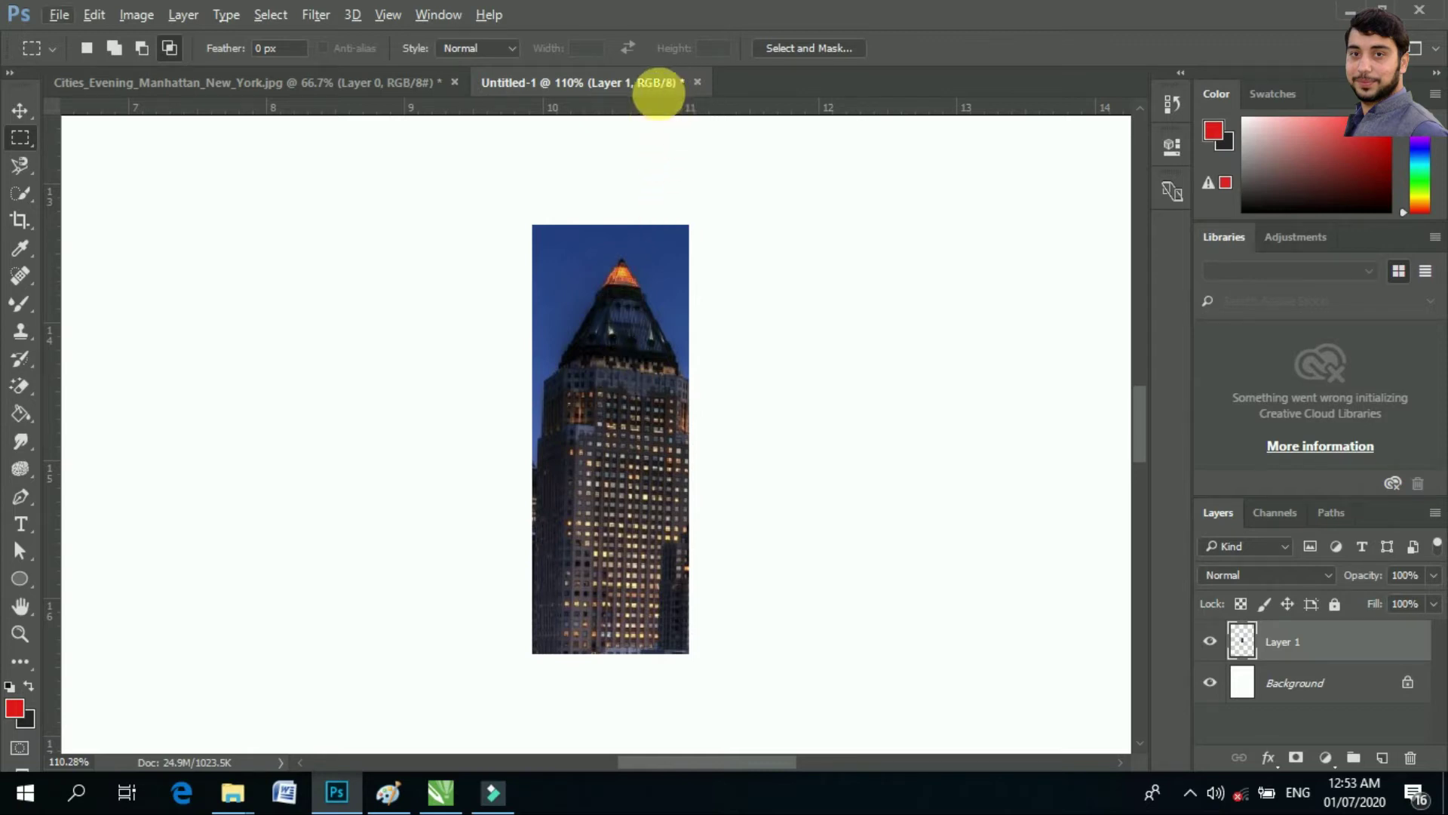
Return to the Manhattan photo and select a wider rectangle around the tower
left_click(356, 79)
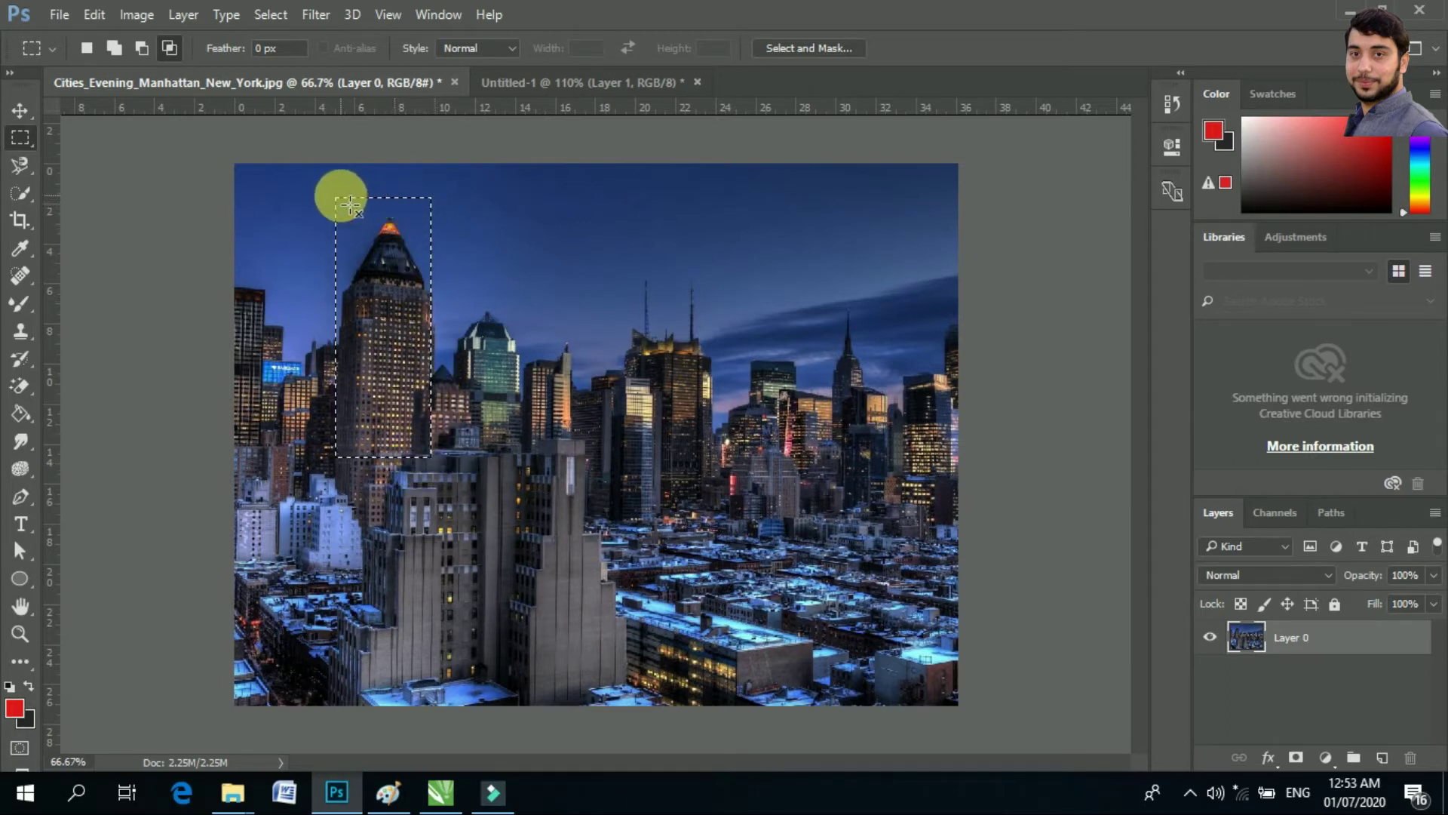
left_click_drag(439, 348, 441, 379)
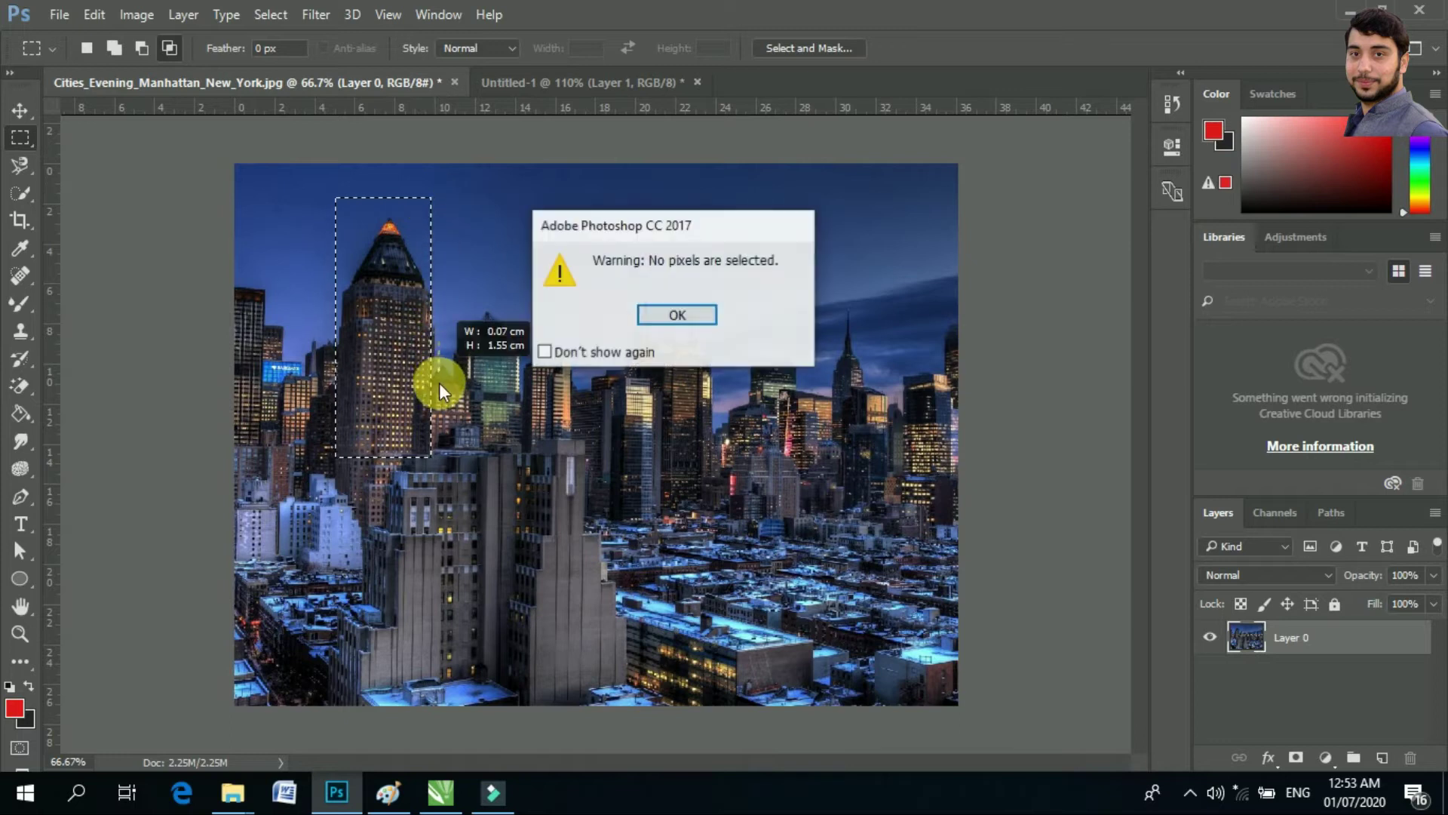
left_click(672, 314)
left_click_drag(357, 205, 459, 471)
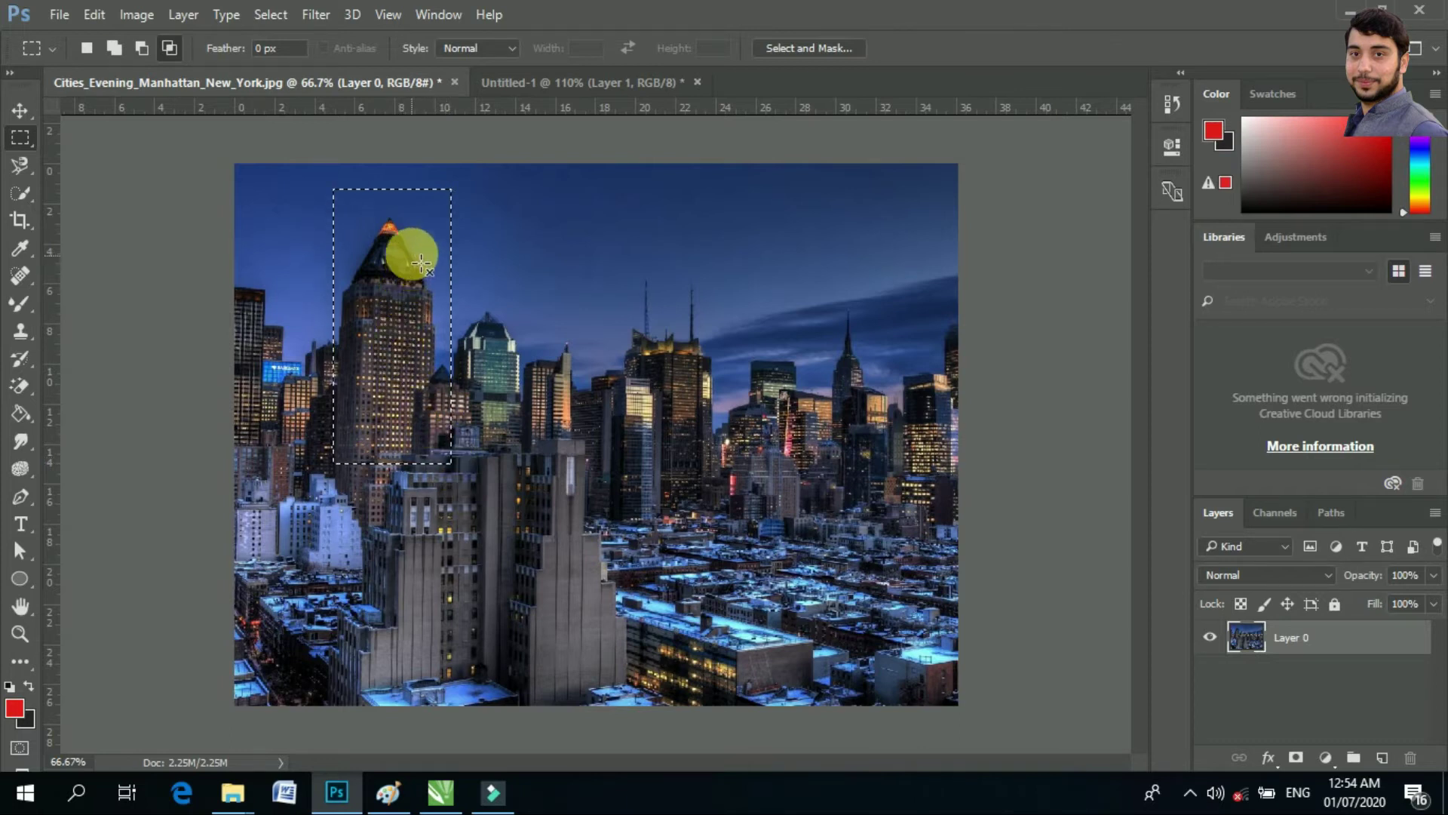
Deselect the tower rectangle using the right-click Deselect option
right_click(408, 224)
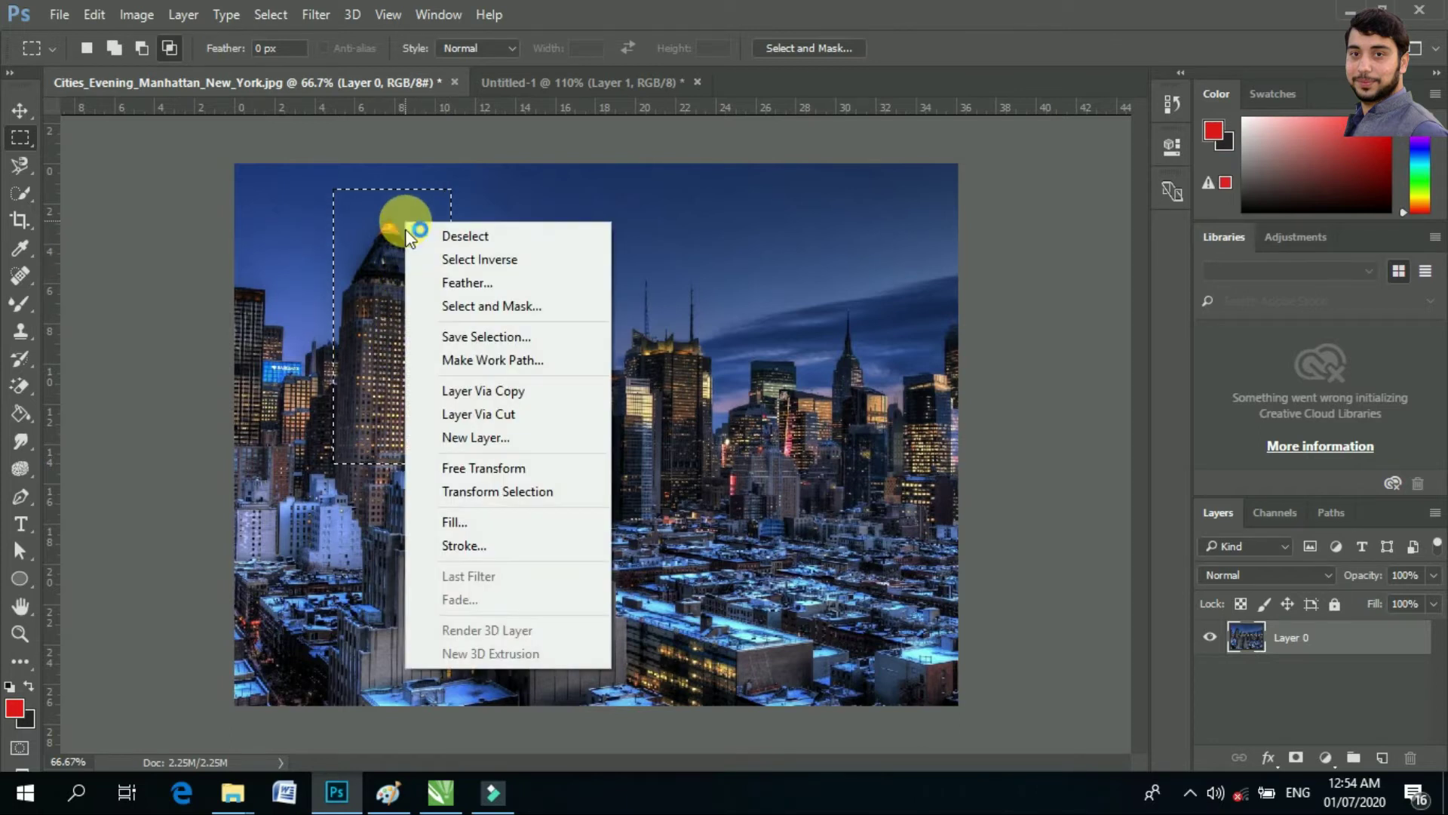
left_click(472, 242)
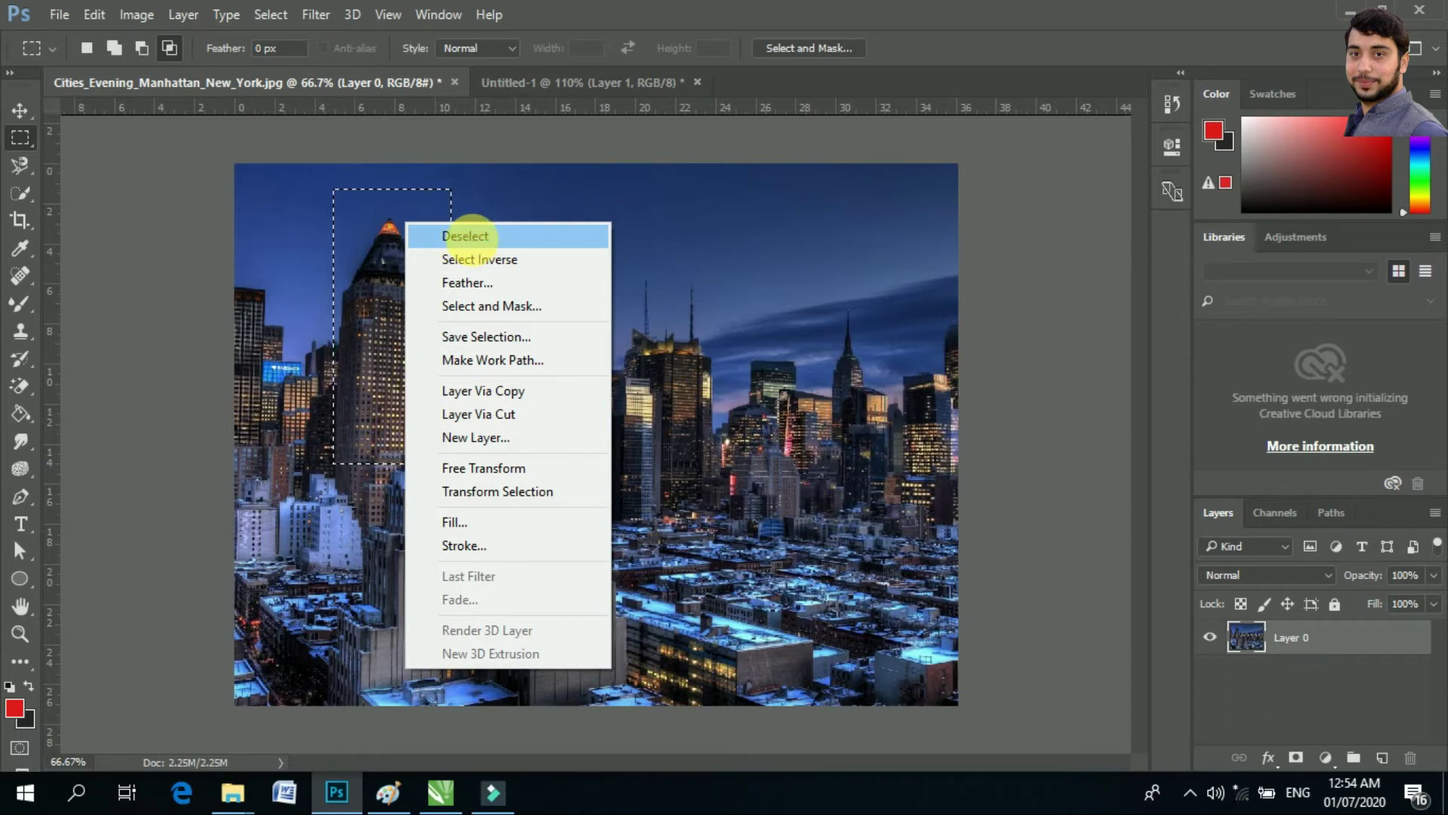
left_click(469, 236)
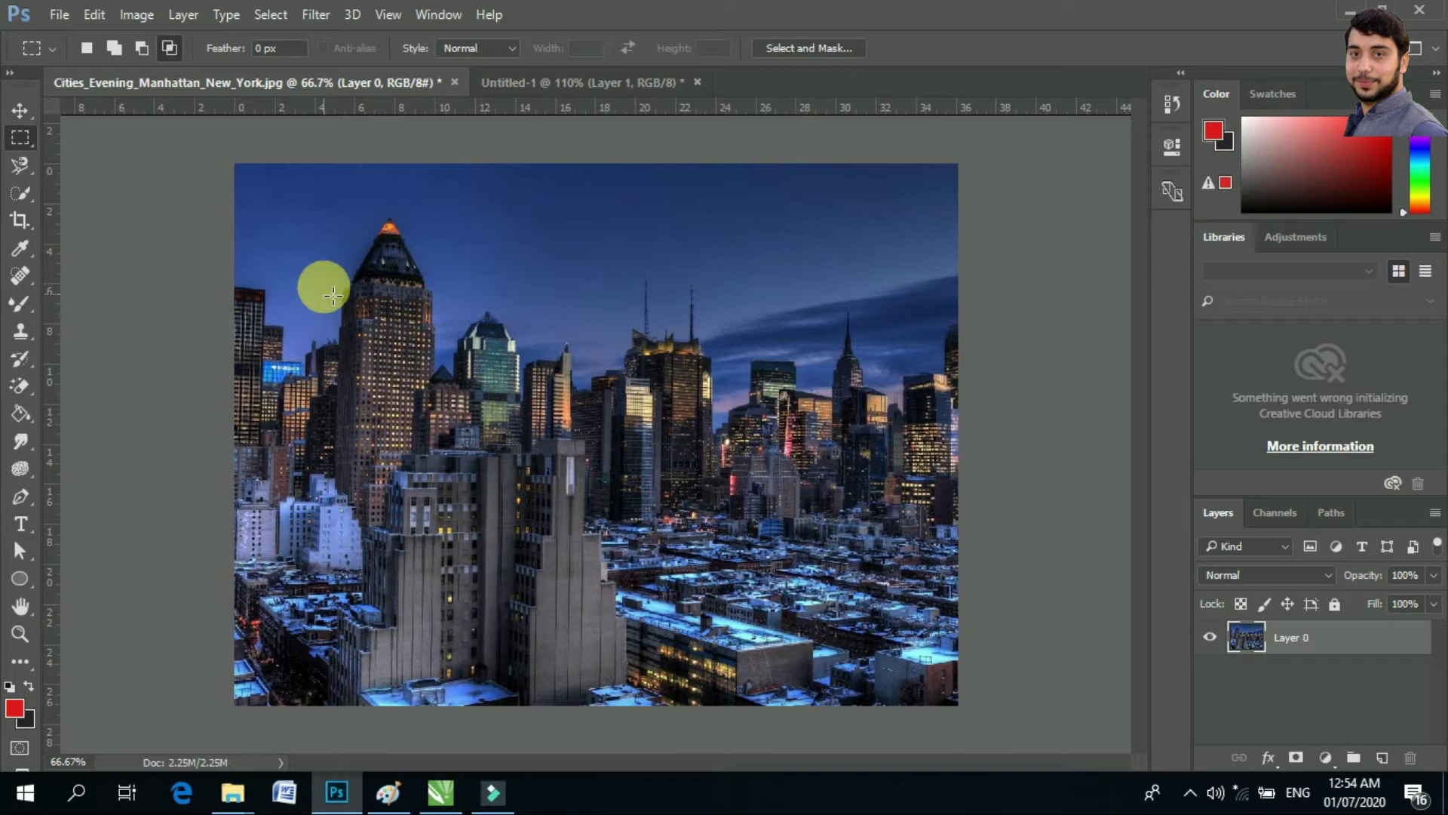
Clear the old marquee with Ctrl+D and redraw the tower rectangle in New selection mode
left_click_drag(330, 193, 446, 435)
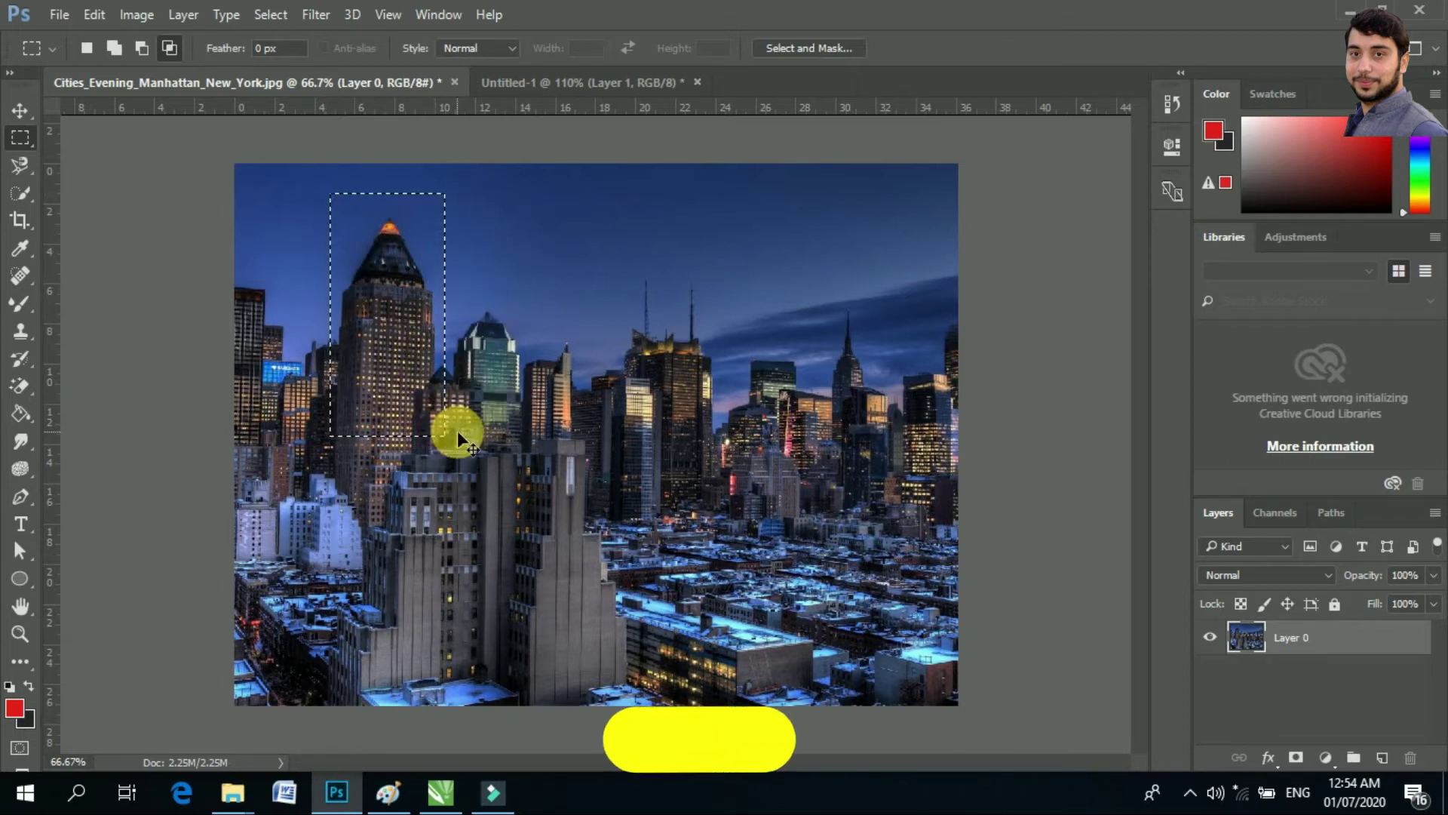
key("ctrl+d")
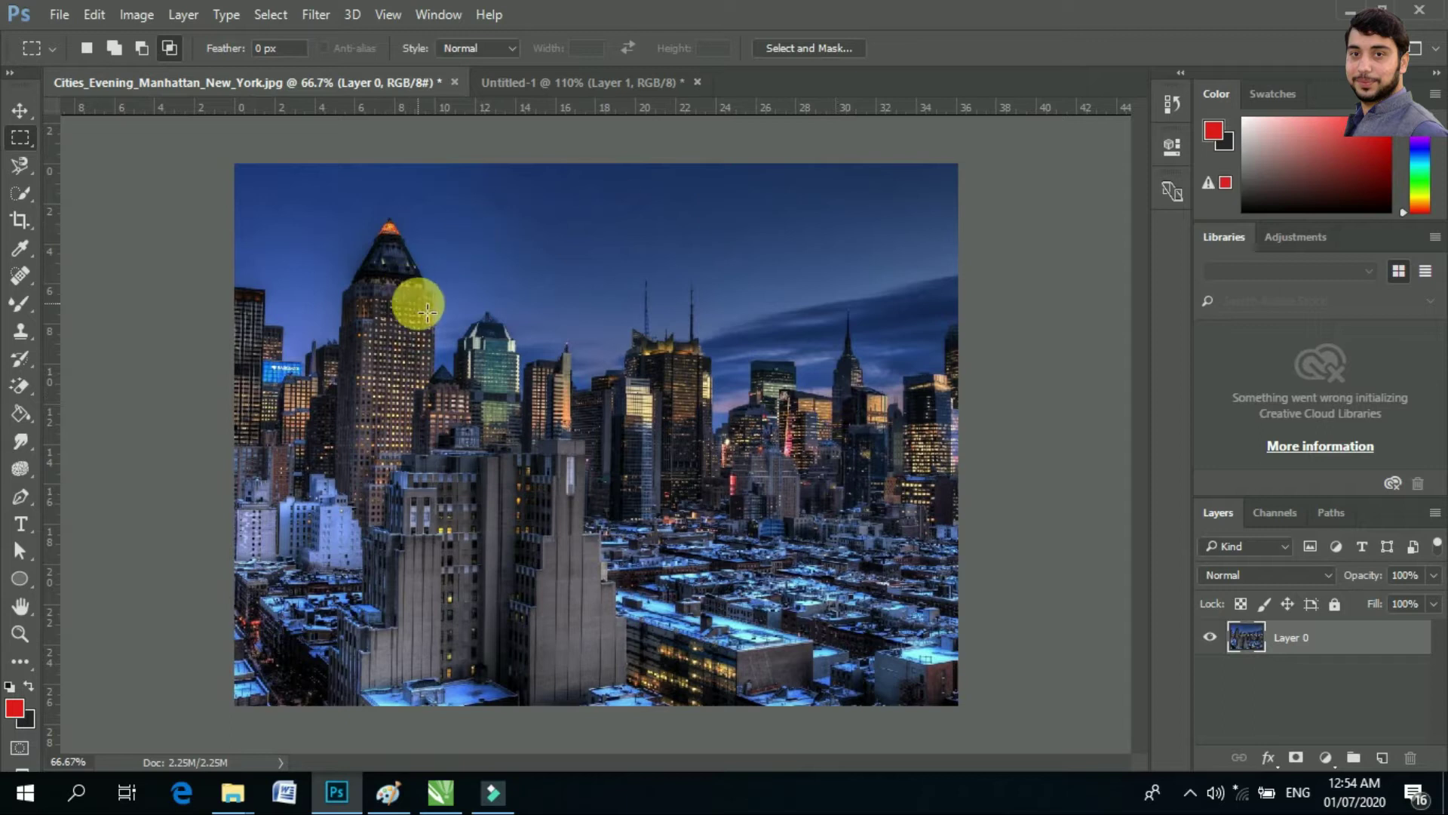
left_click(85, 50)
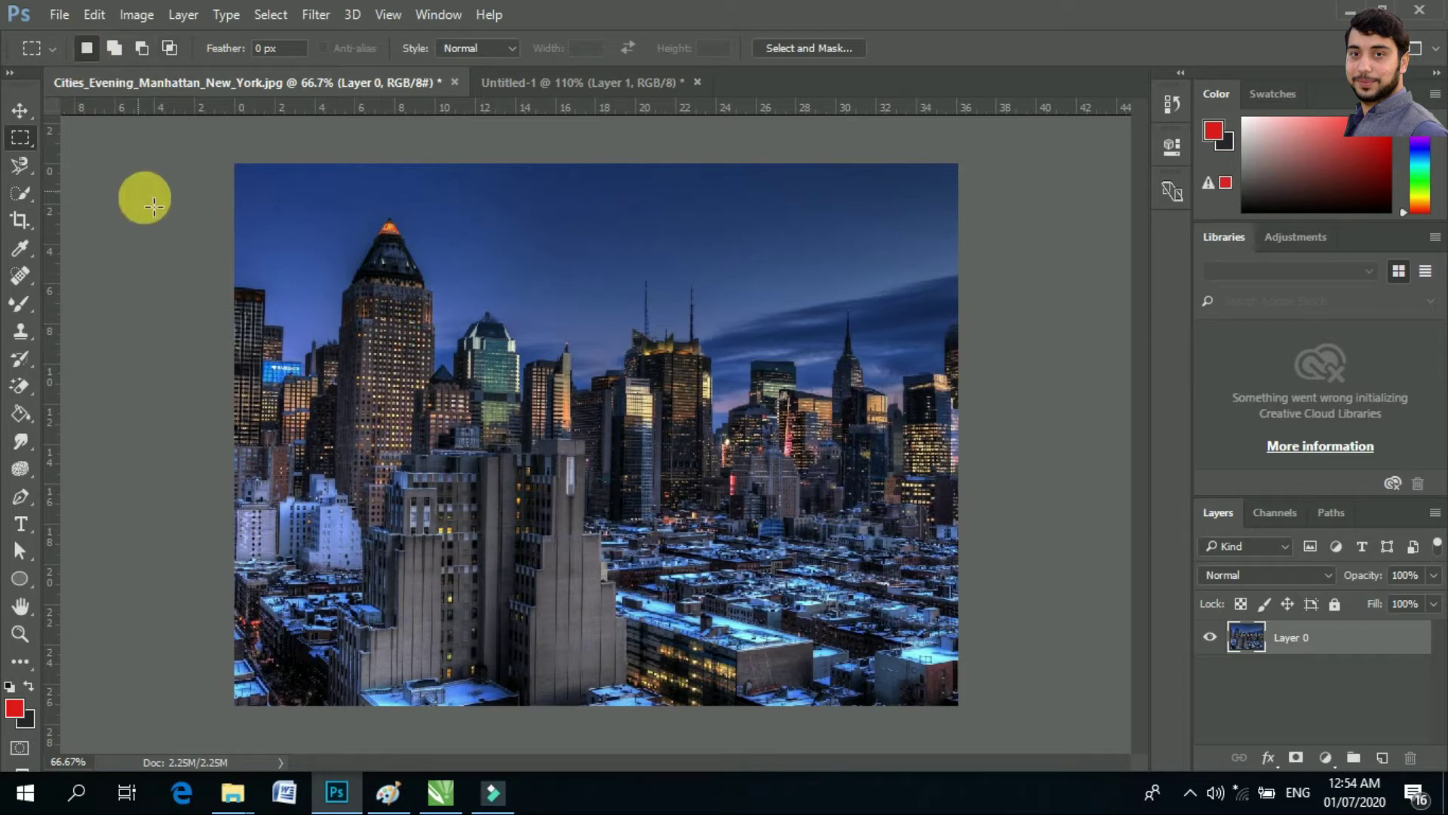
left_click(86, 50)
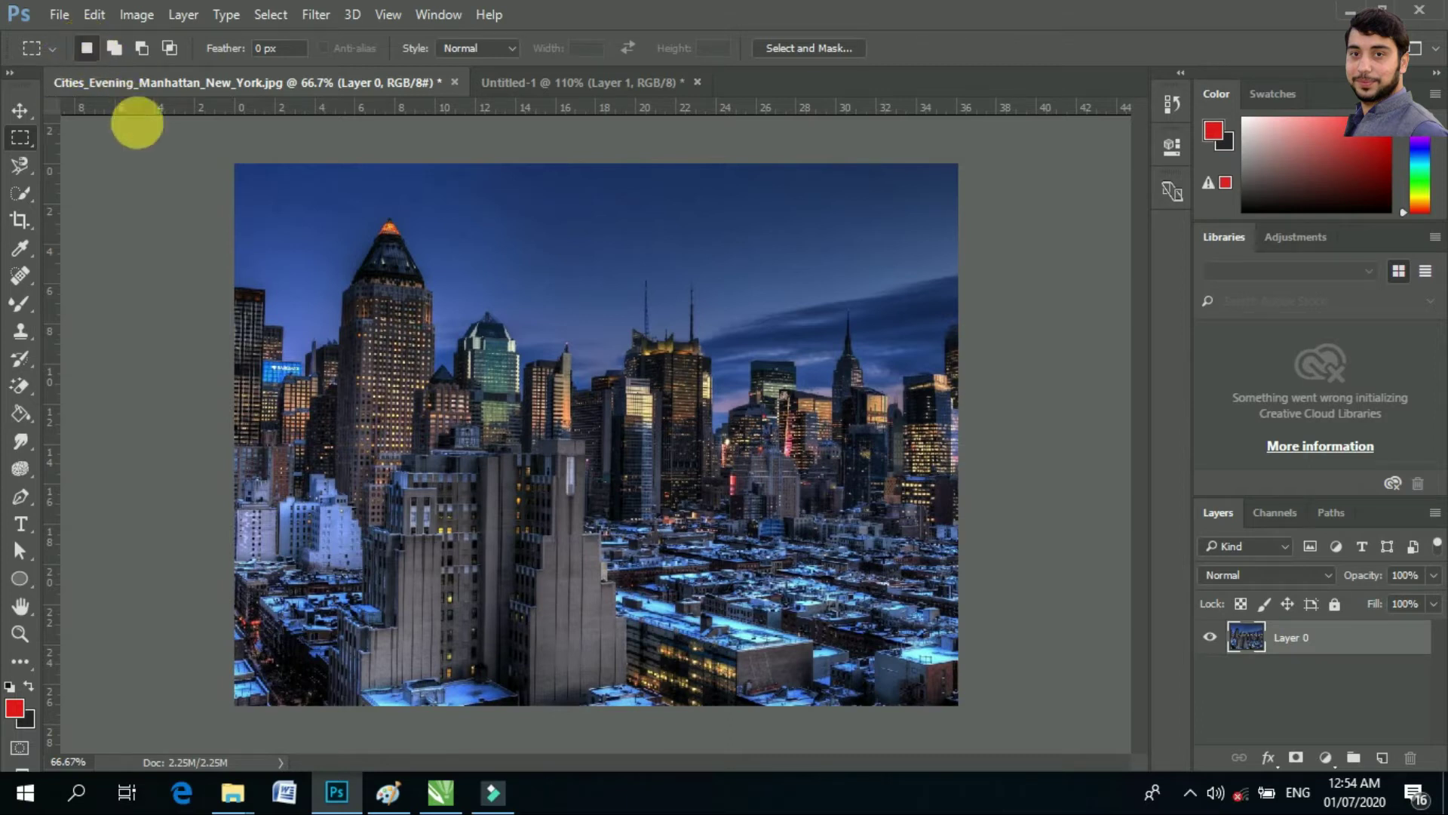
left_click_drag(334, 195, 476, 472)
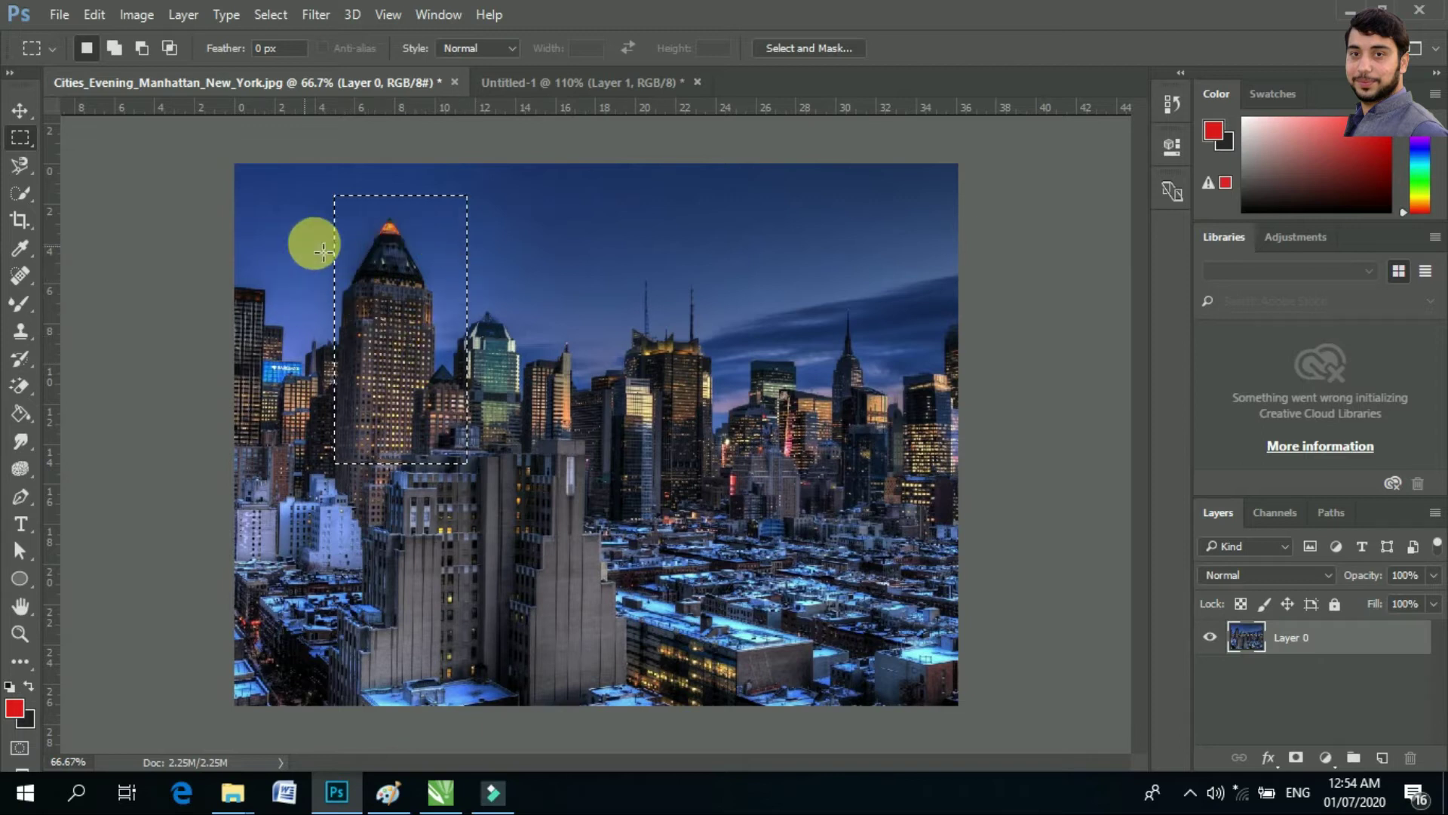
Select the tower, then add the centre-right towers and a left-edge strip in Add mode
left_click_drag(608, 235, 760, 521)
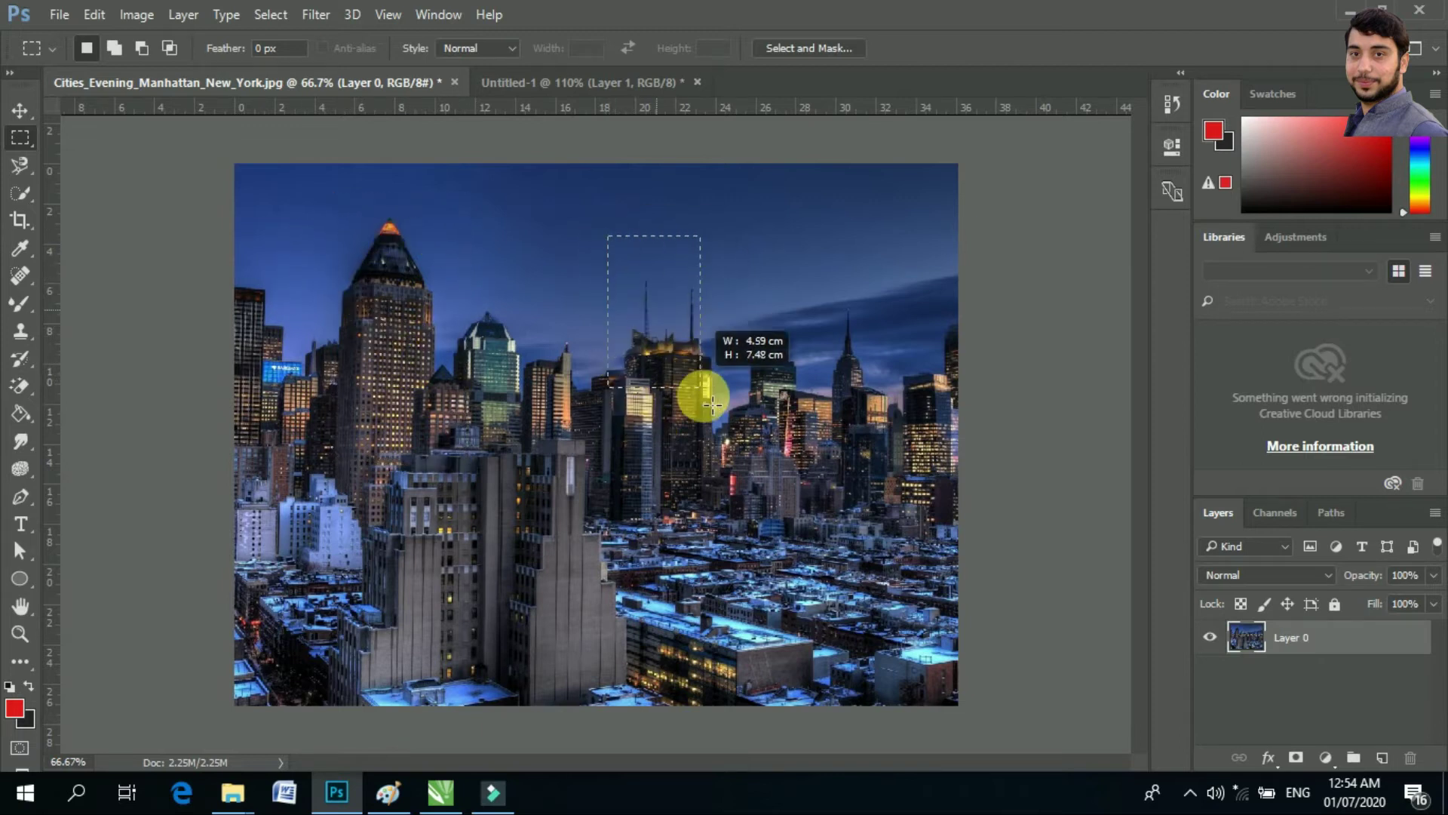
left_click_drag(382, 227, 557, 526)
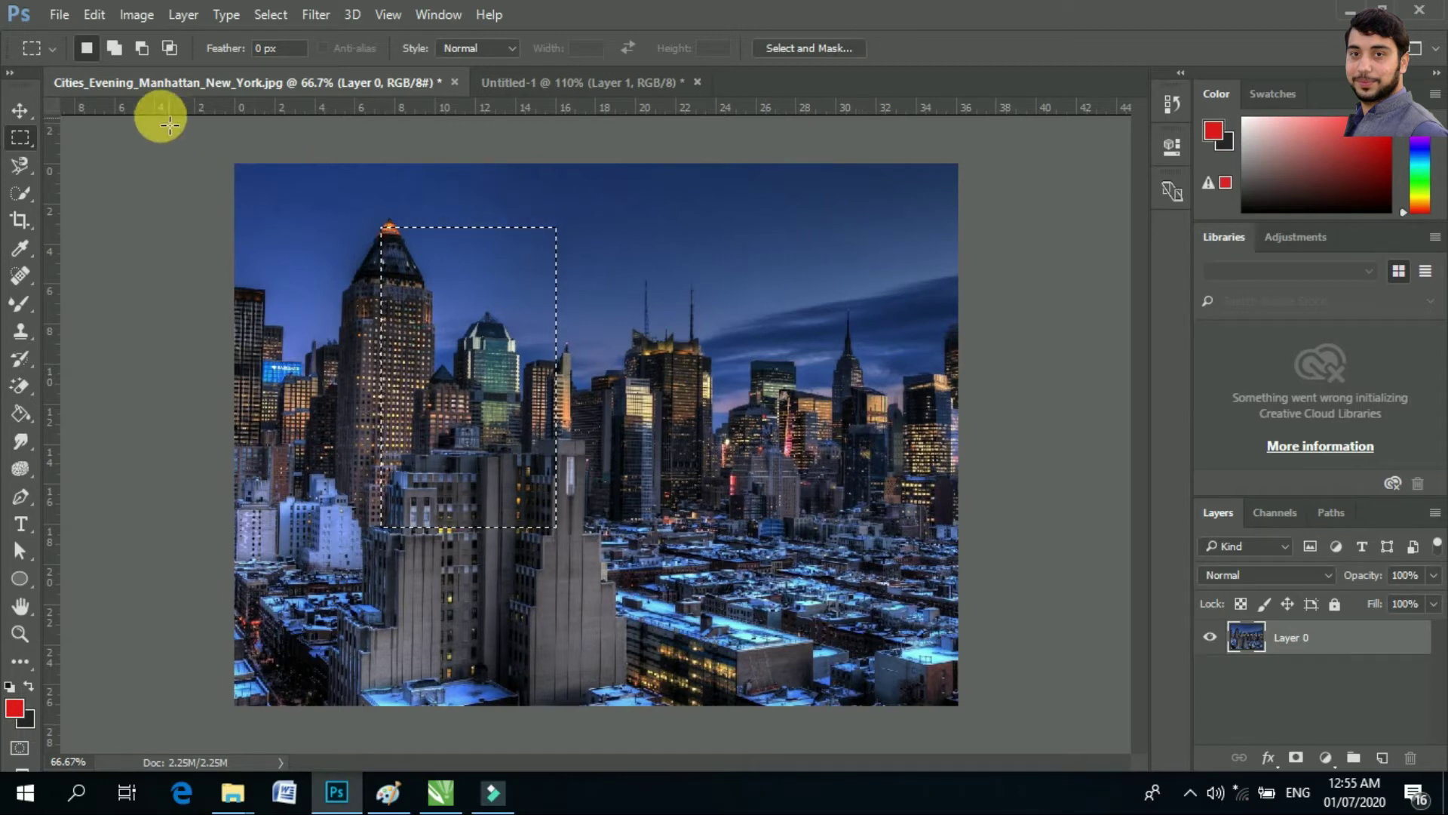
left_click(116, 52)
left_click_drag(630, 234, 839, 556)
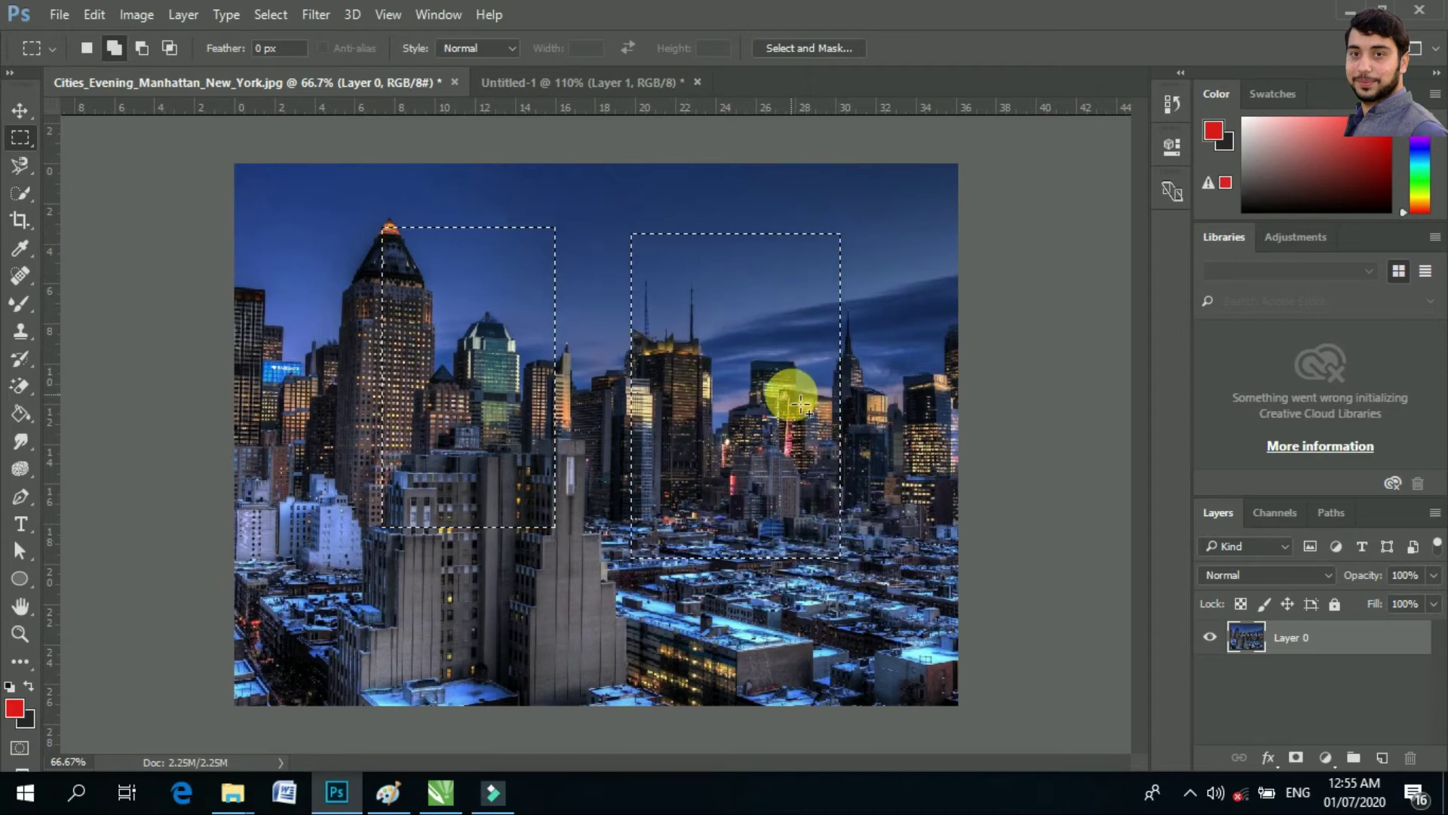
mouse_move(256, 283)
left_mouse_down()
mouse_move(305, 362)
mouse_move(315, 527)
left_mouse_up()
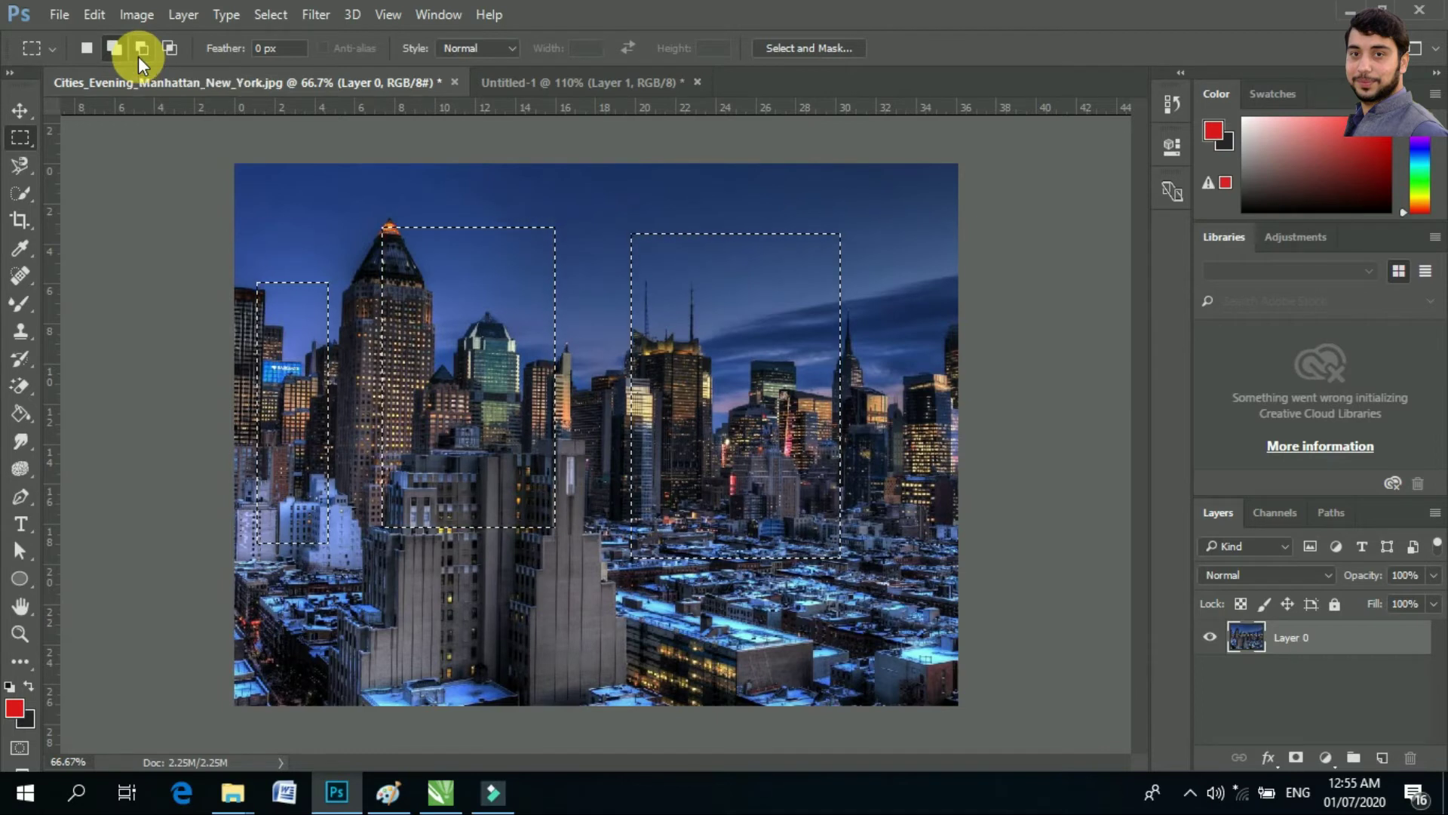
Subtract the tops of the left strip and right-hand rectangle from the selection
left_click(141, 48)
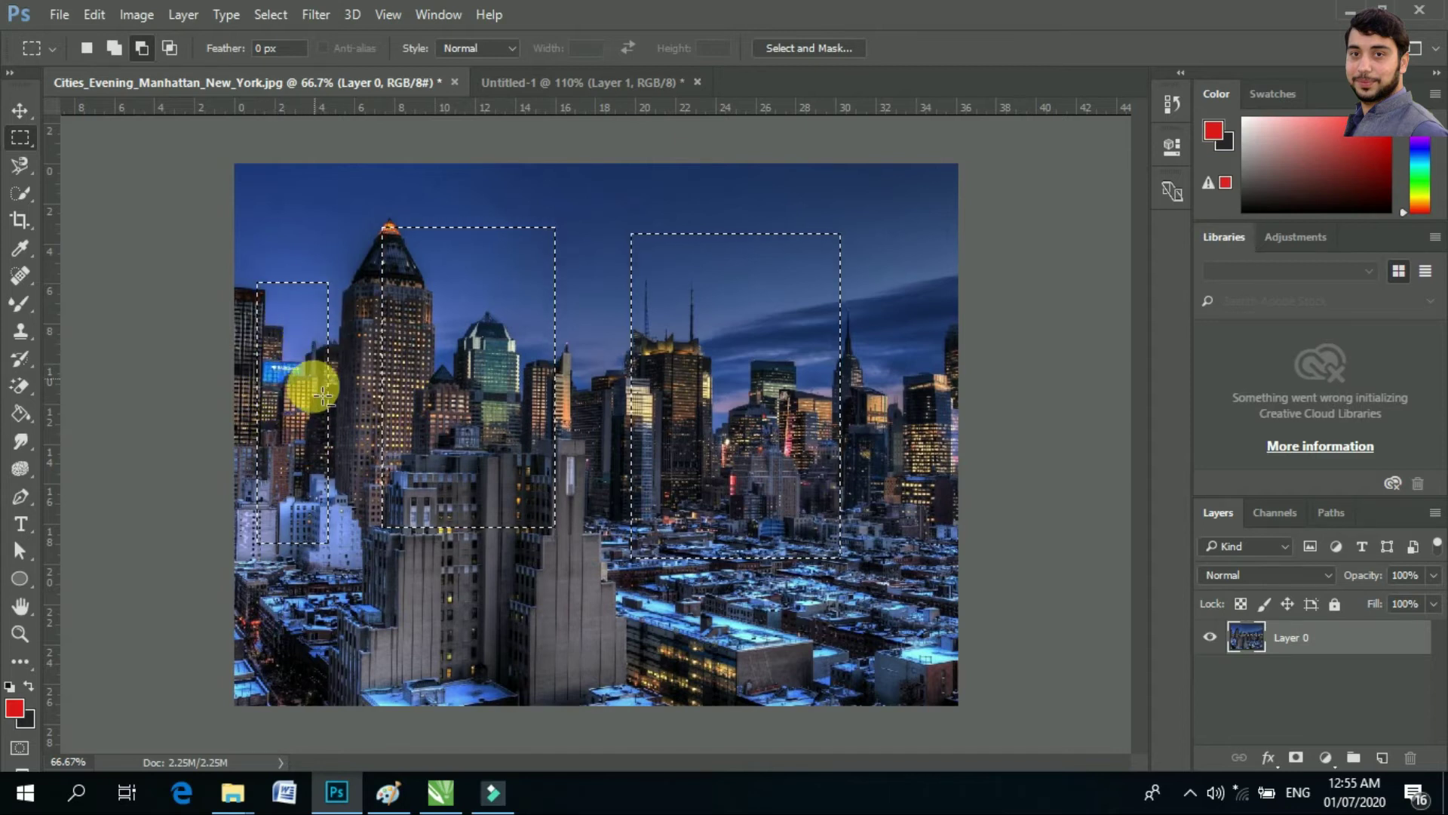
left_click_drag(241, 265, 357, 446)
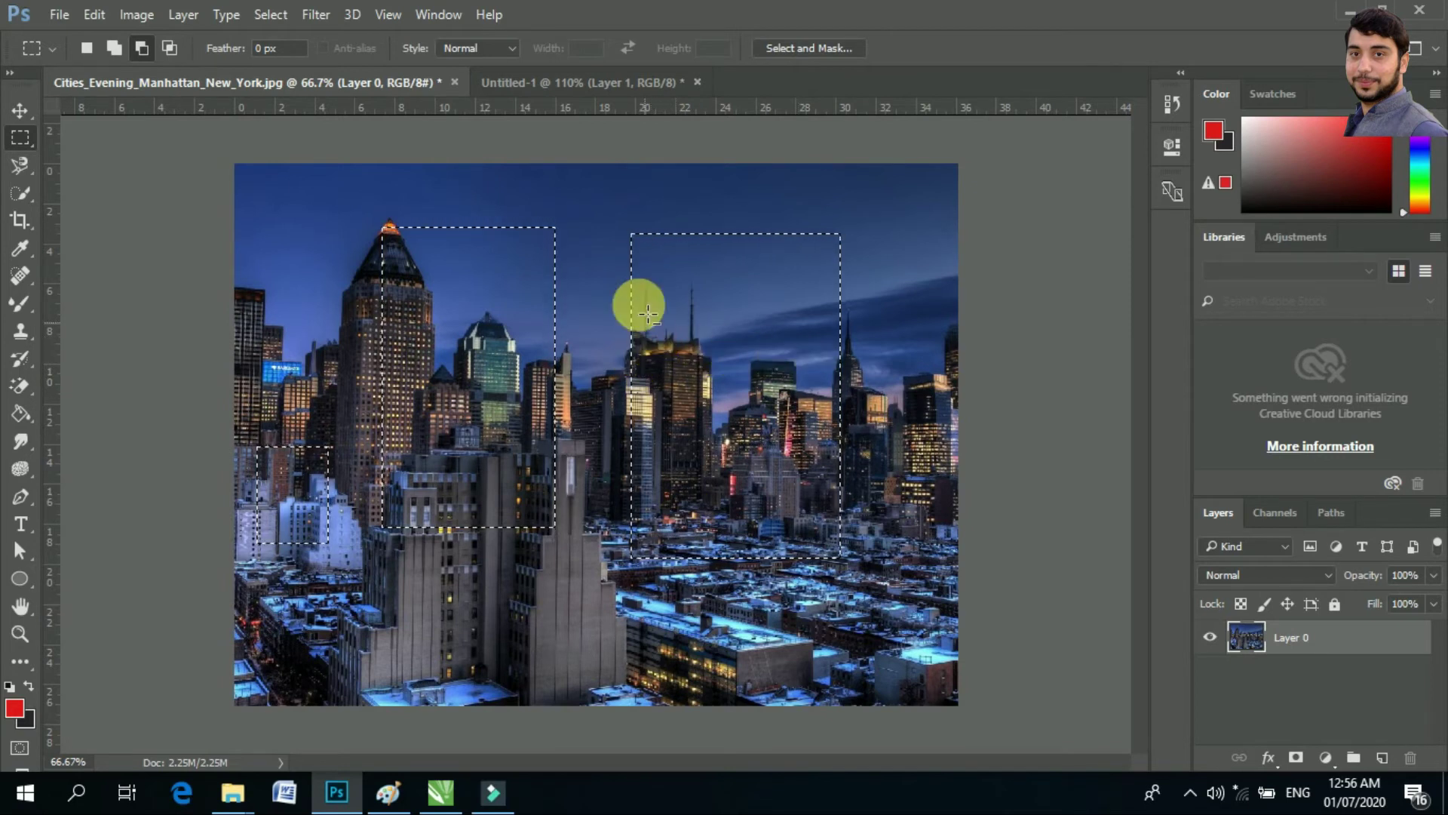
mouse_move(586, 193)
left_mouse_down()
mouse_move(793, 353)
mouse_move(894, 362)
left_mouse_up()
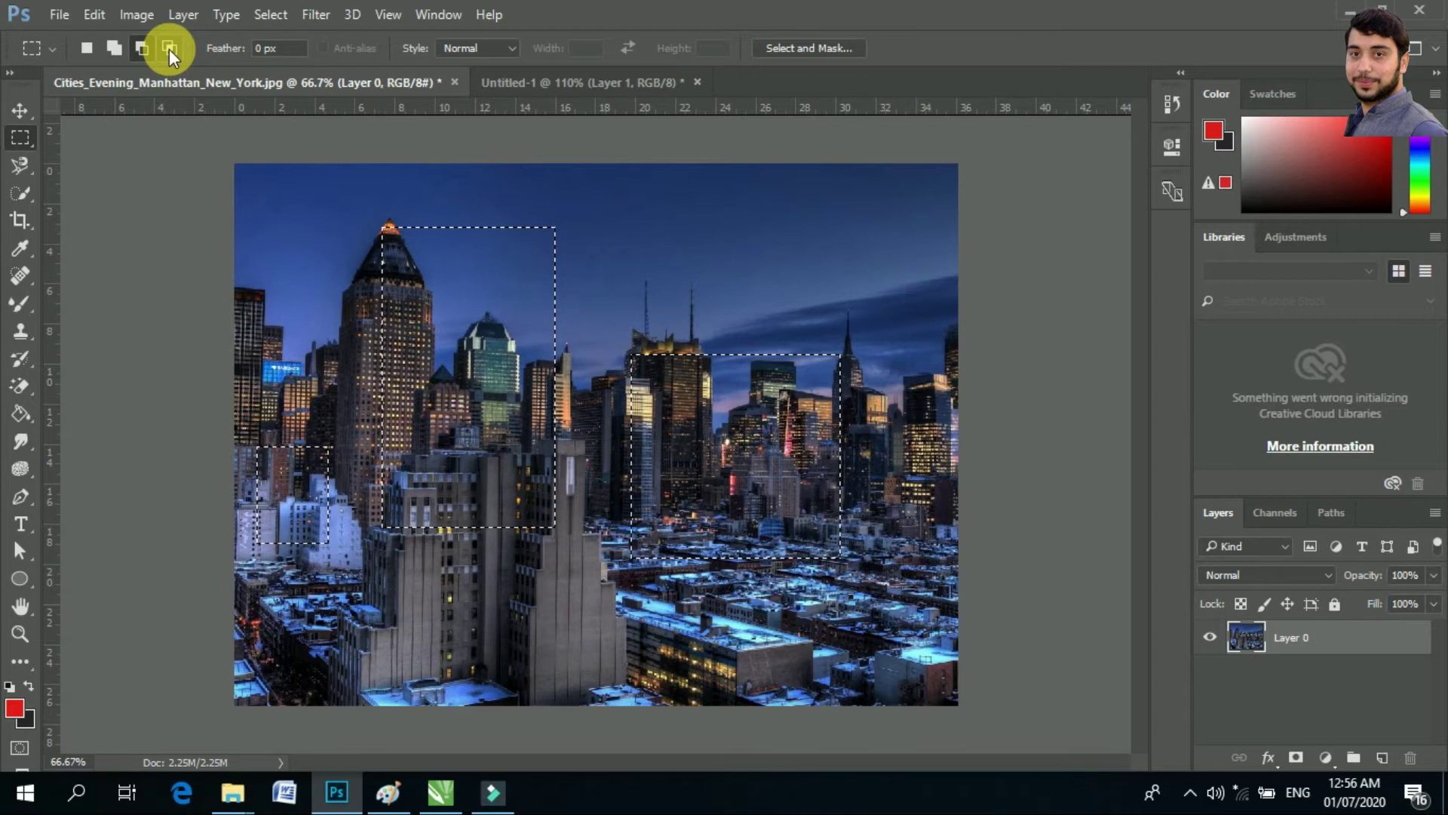
Intersect the selection with a wide, short band across the middle skyline
left_click(169, 48)
mouse_move(481, 416)
left_mouse_down()
mouse_move(517, 459)
mouse_move(757, 491)
left_mouse_up()
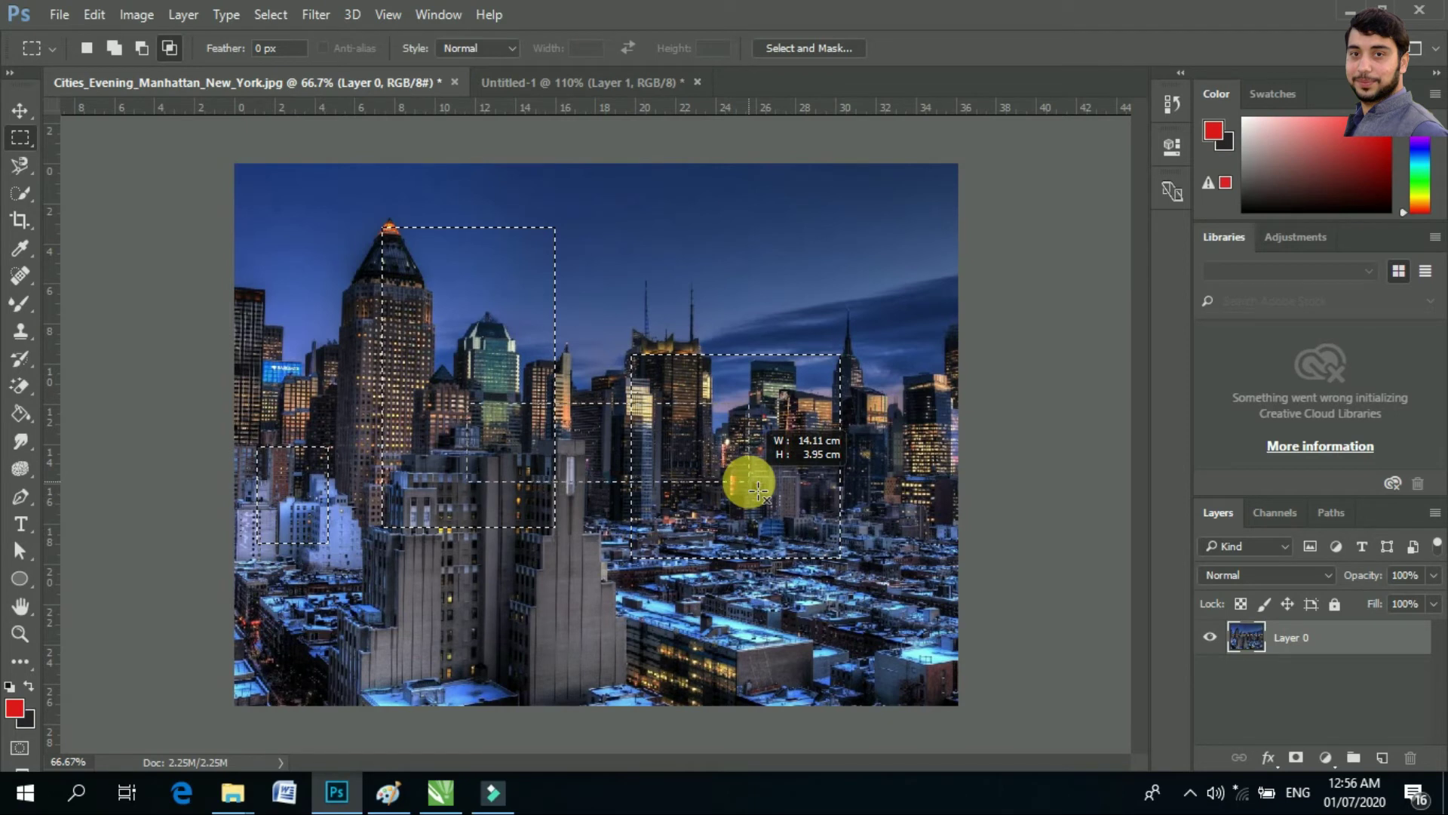
mouse_move(758, 491)
left_mouse_down()
mouse_move(747, 507)
mouse_move(727, 501)
left_mouse_up()
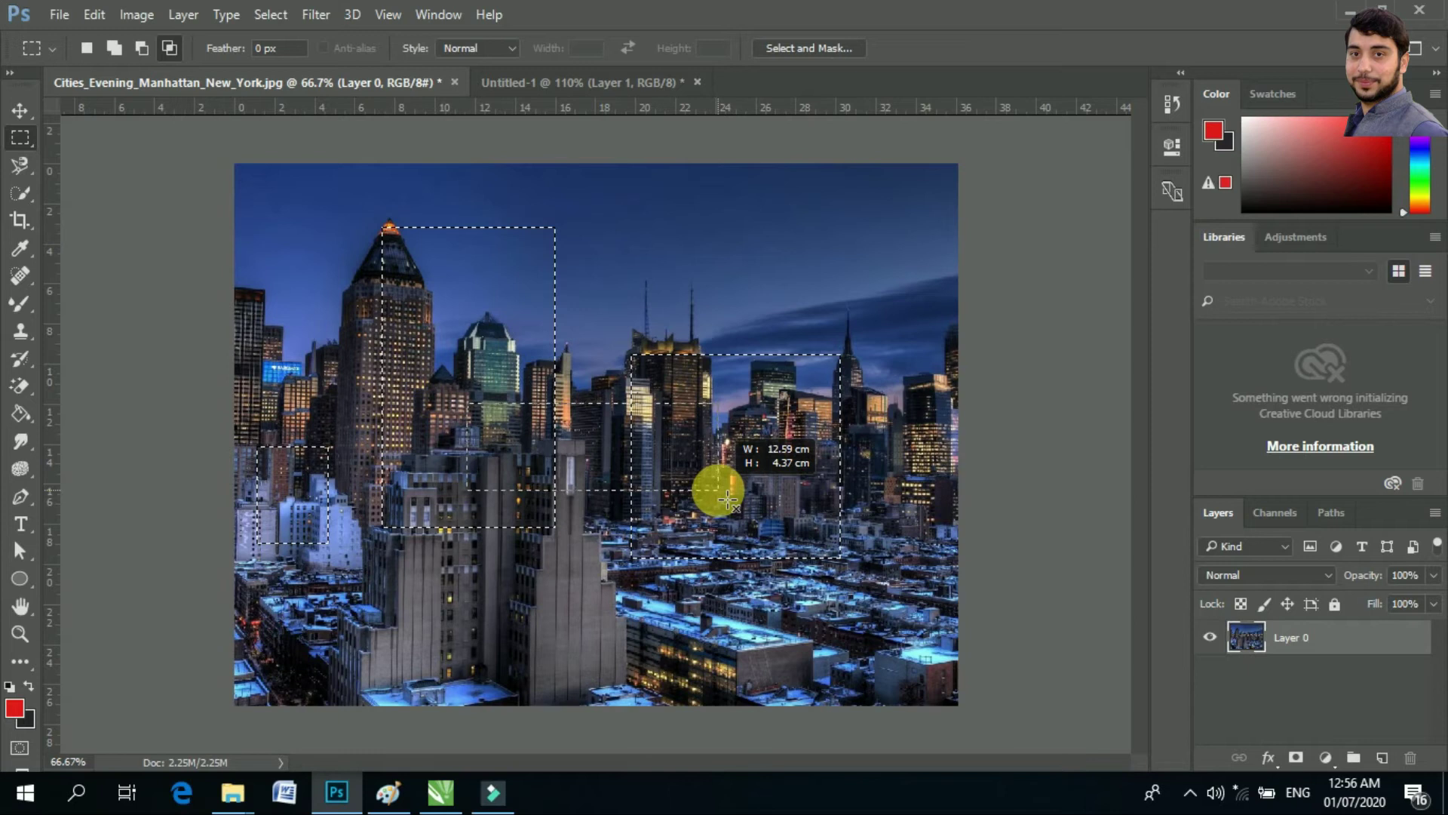
left_click_drag(728, 498, 718, 490)
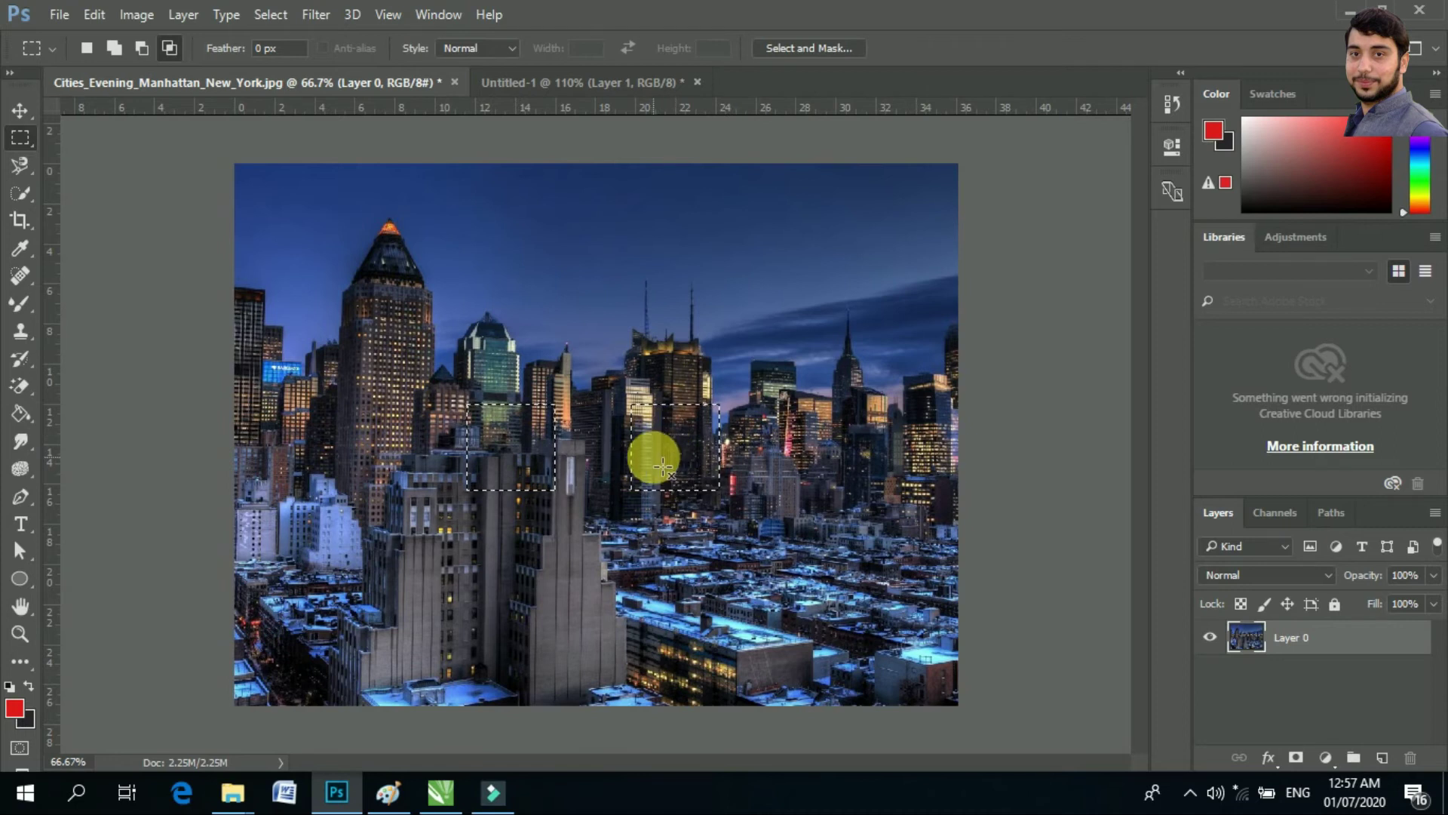
Deselect everything and draw one new-selection rectangle around the tall tower
left_click(629, 490)
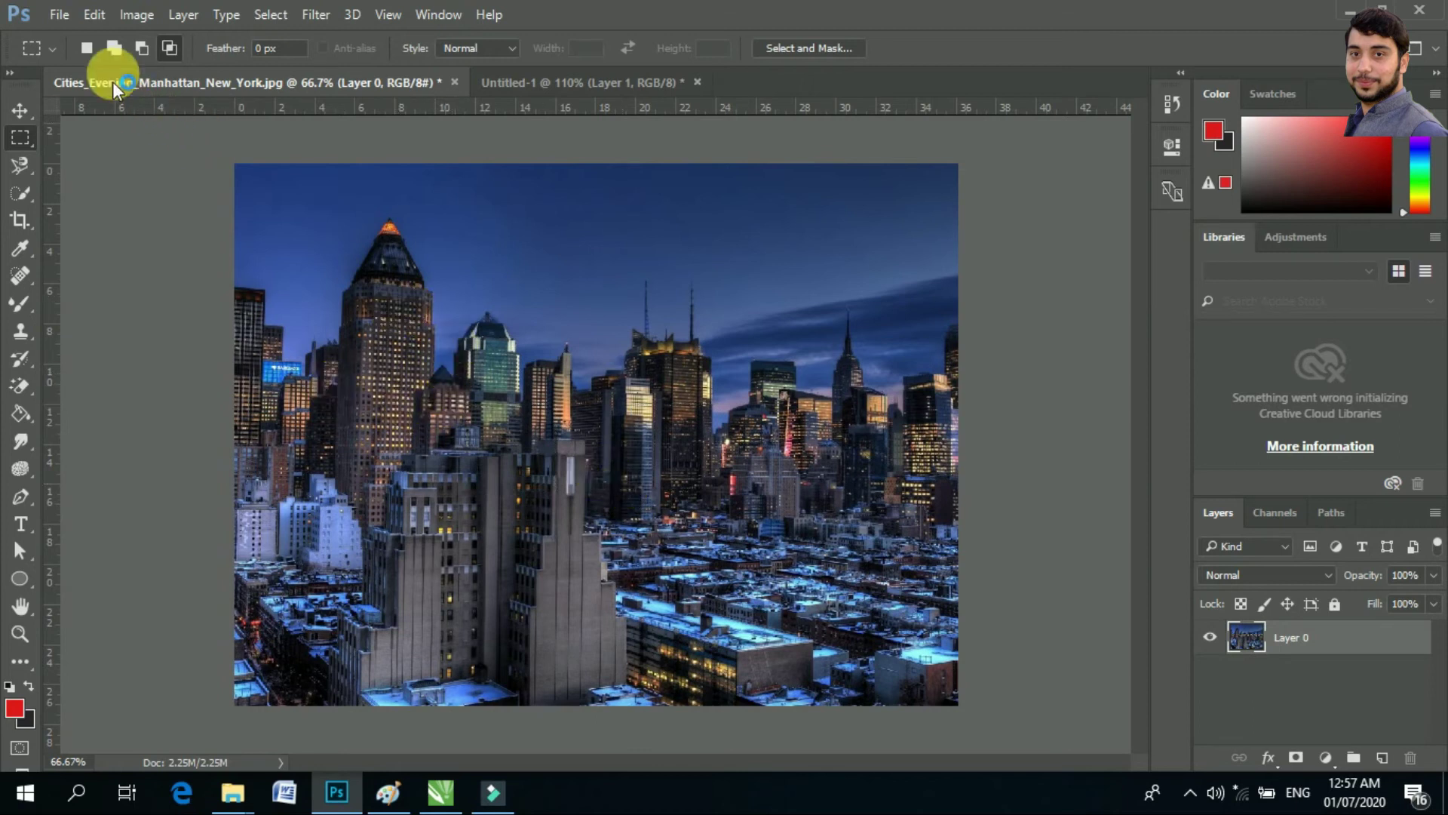
left_click(116, 54)
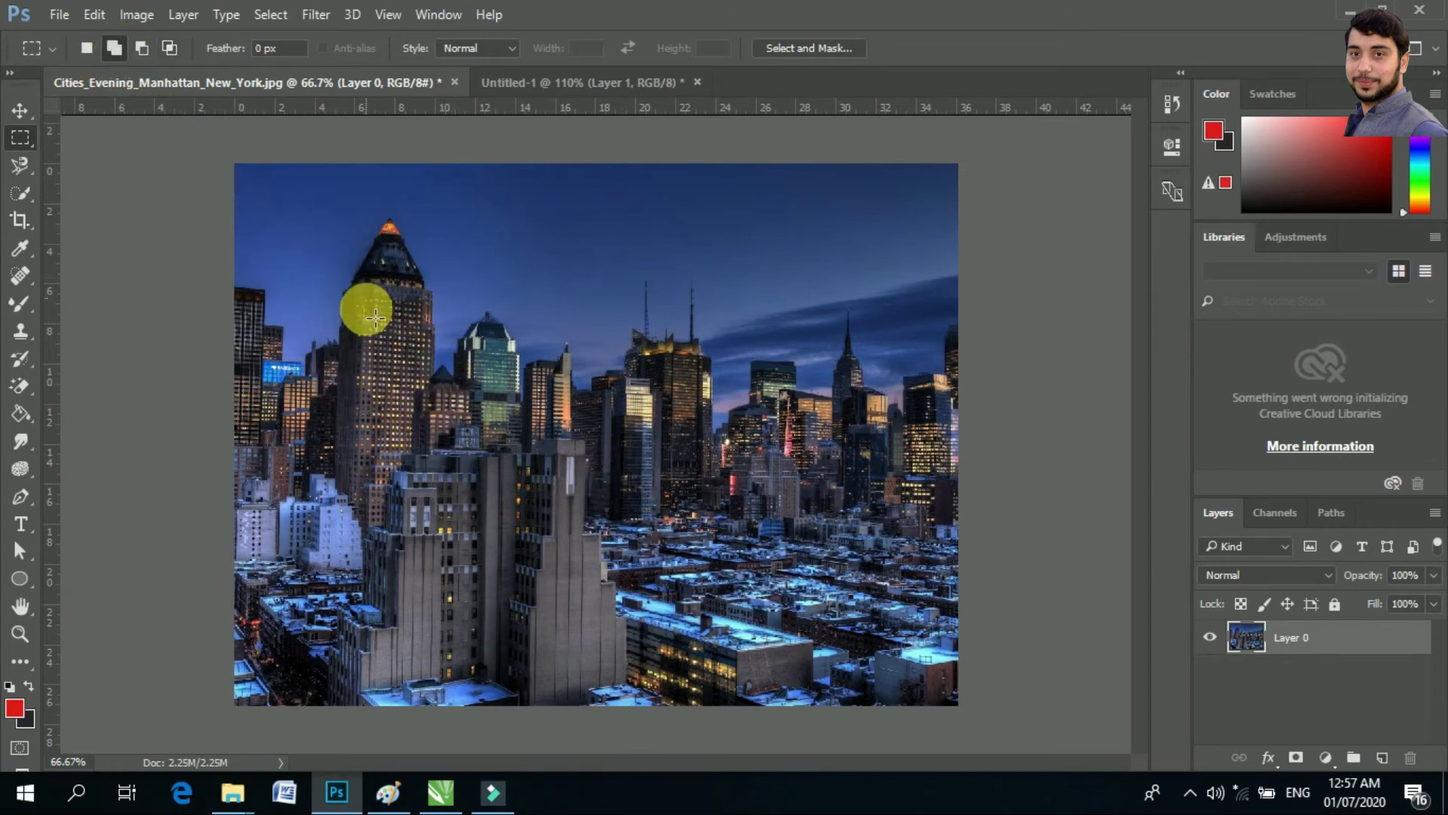
left_click(88, 49)
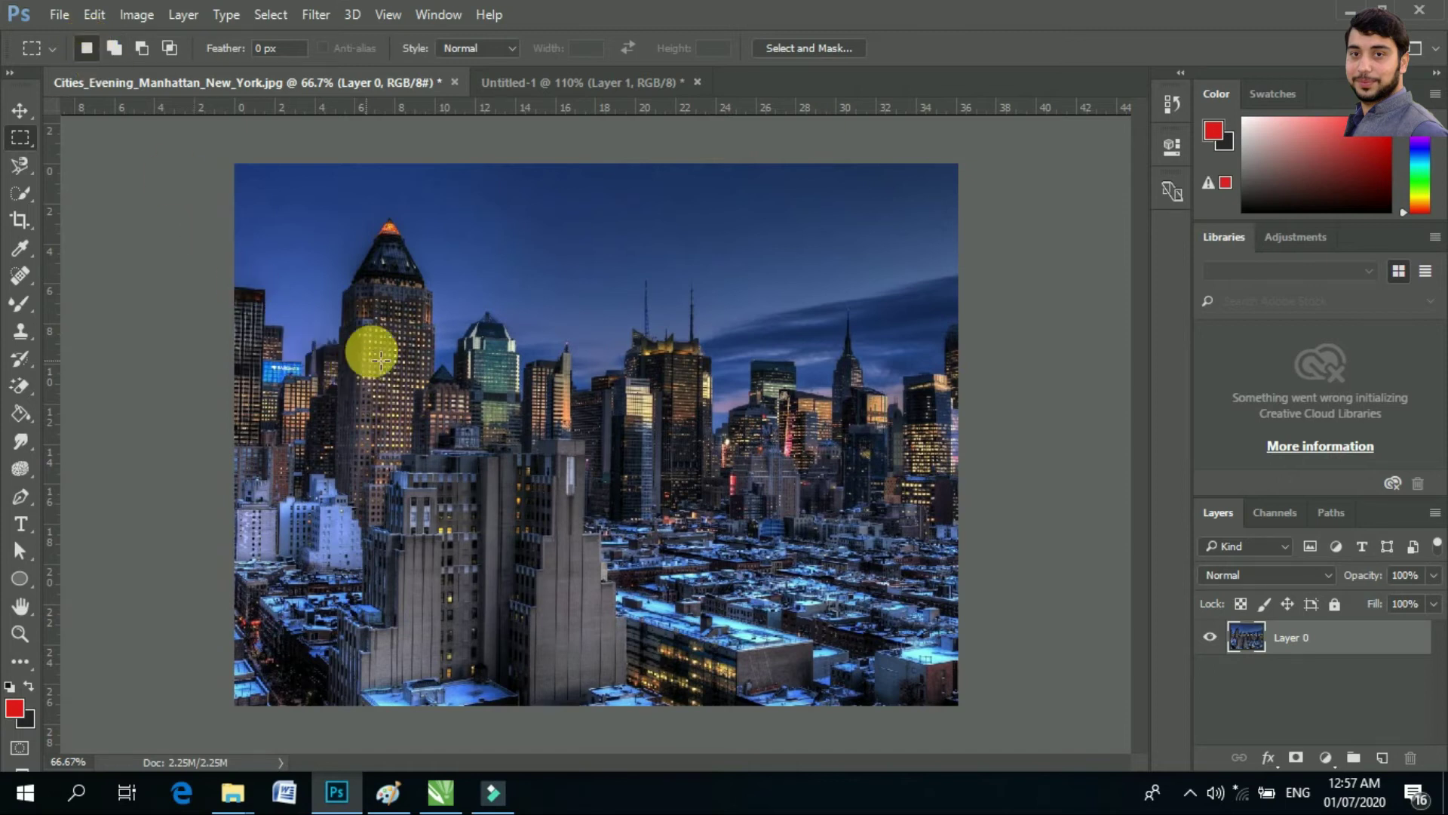
left_click_drag(348, 238, 457, 530)
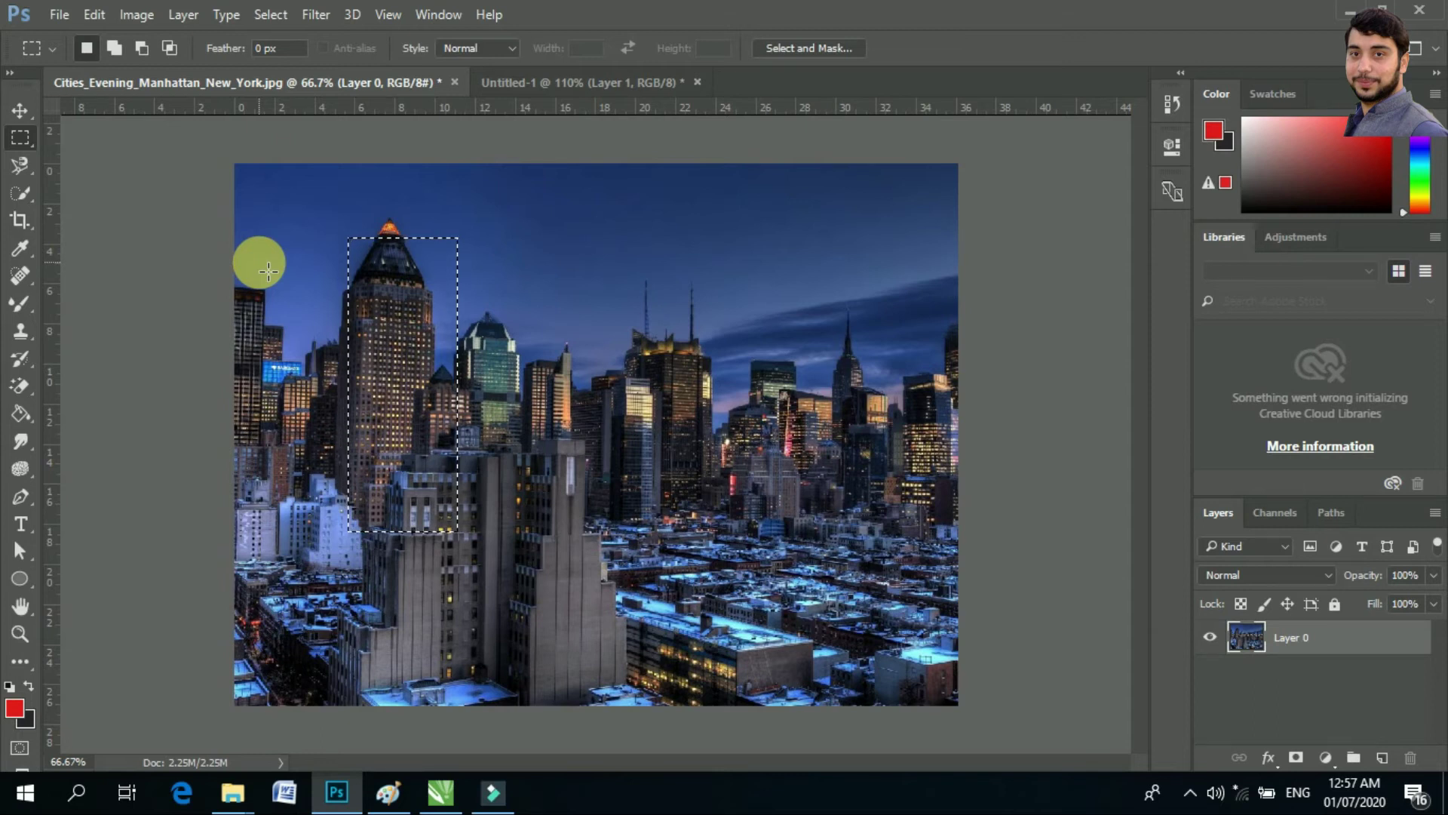
key("shift")
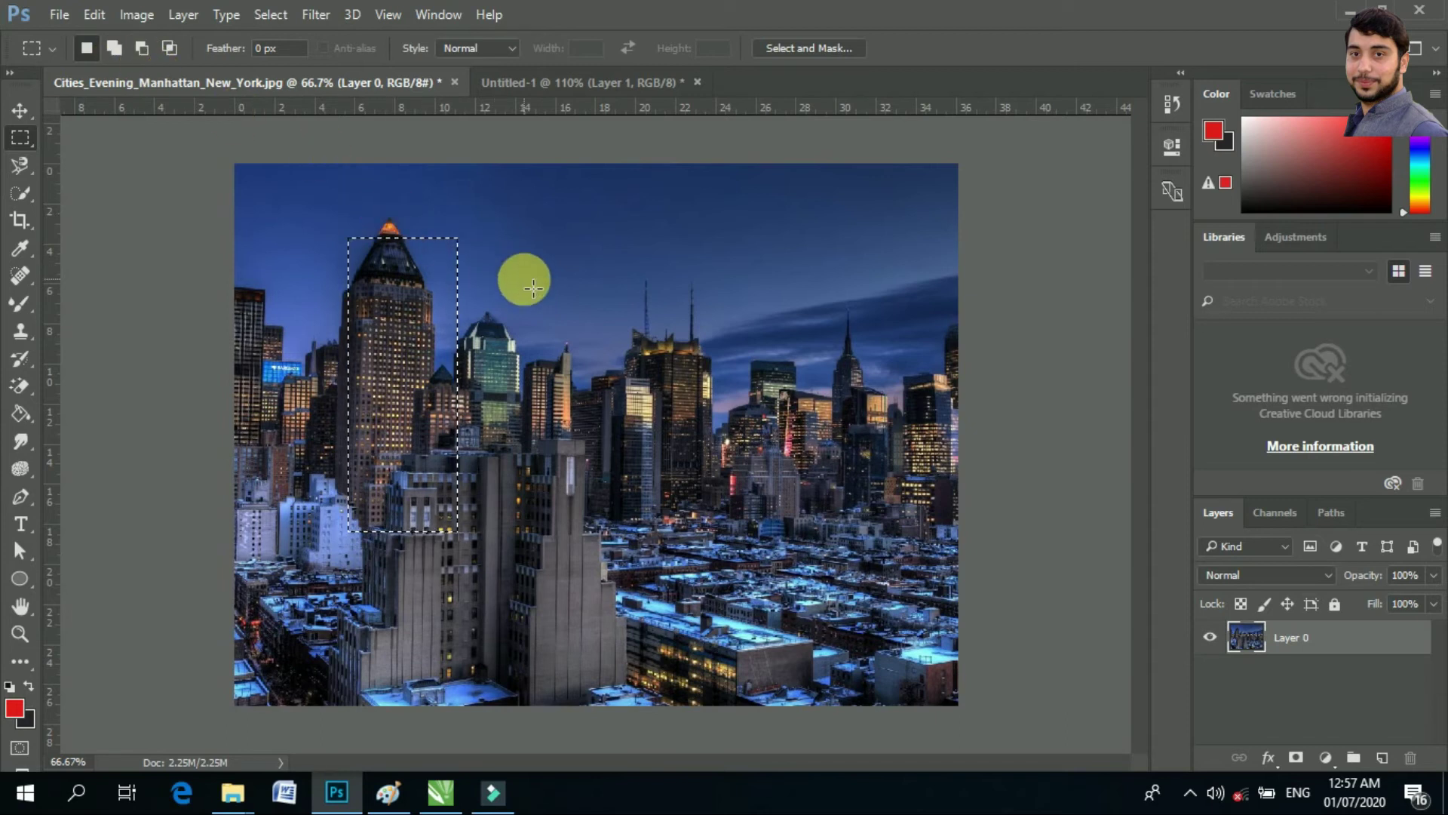
Add a rectangle over the centre towers, trim its top, then intersect it with a horizontal band
key("shift")
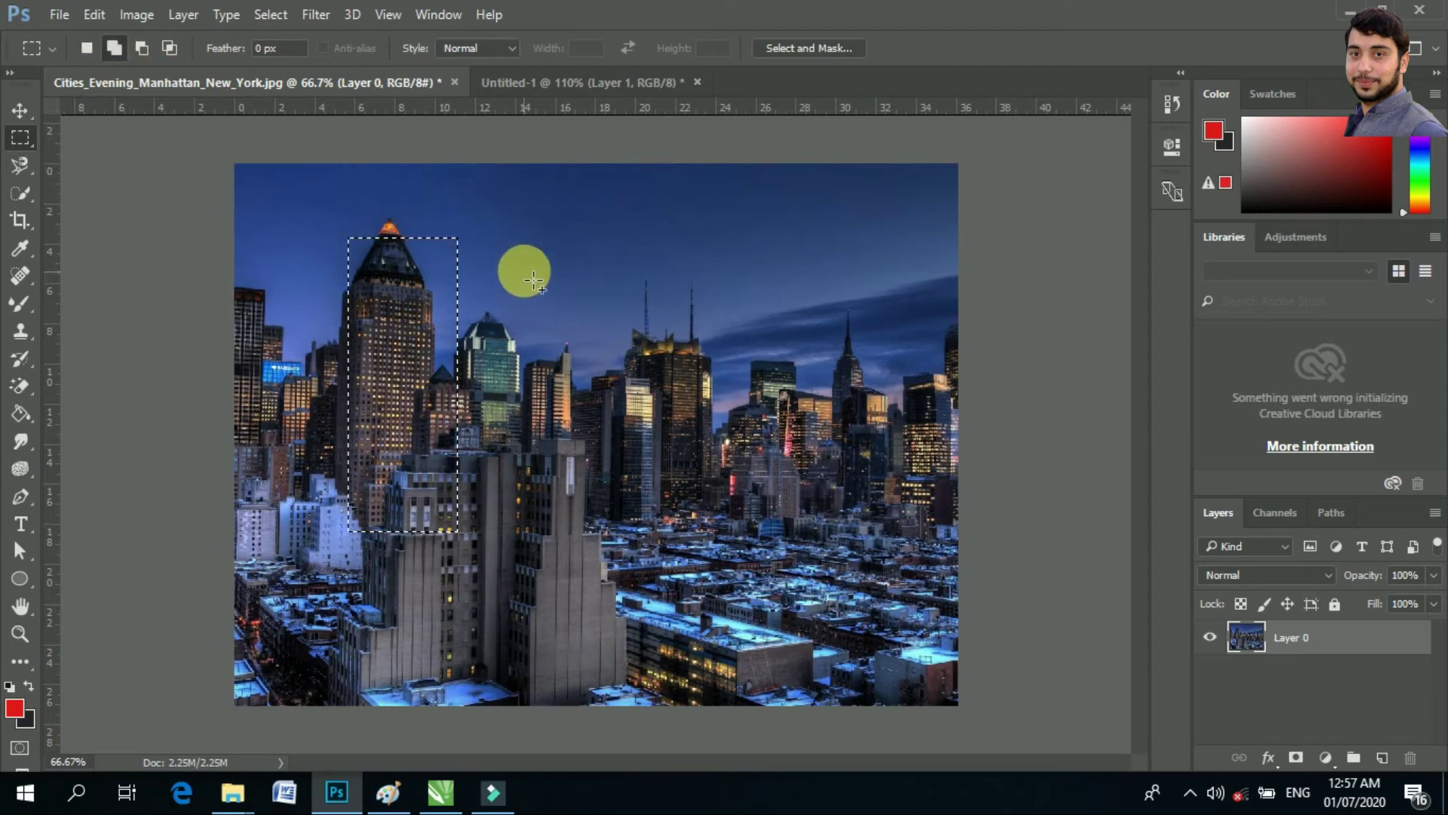
mouse_move(620, 250)
left_mouse_down()
mouse_move(692, 370)
mouse_move(738, 528)
left_mouse_up()
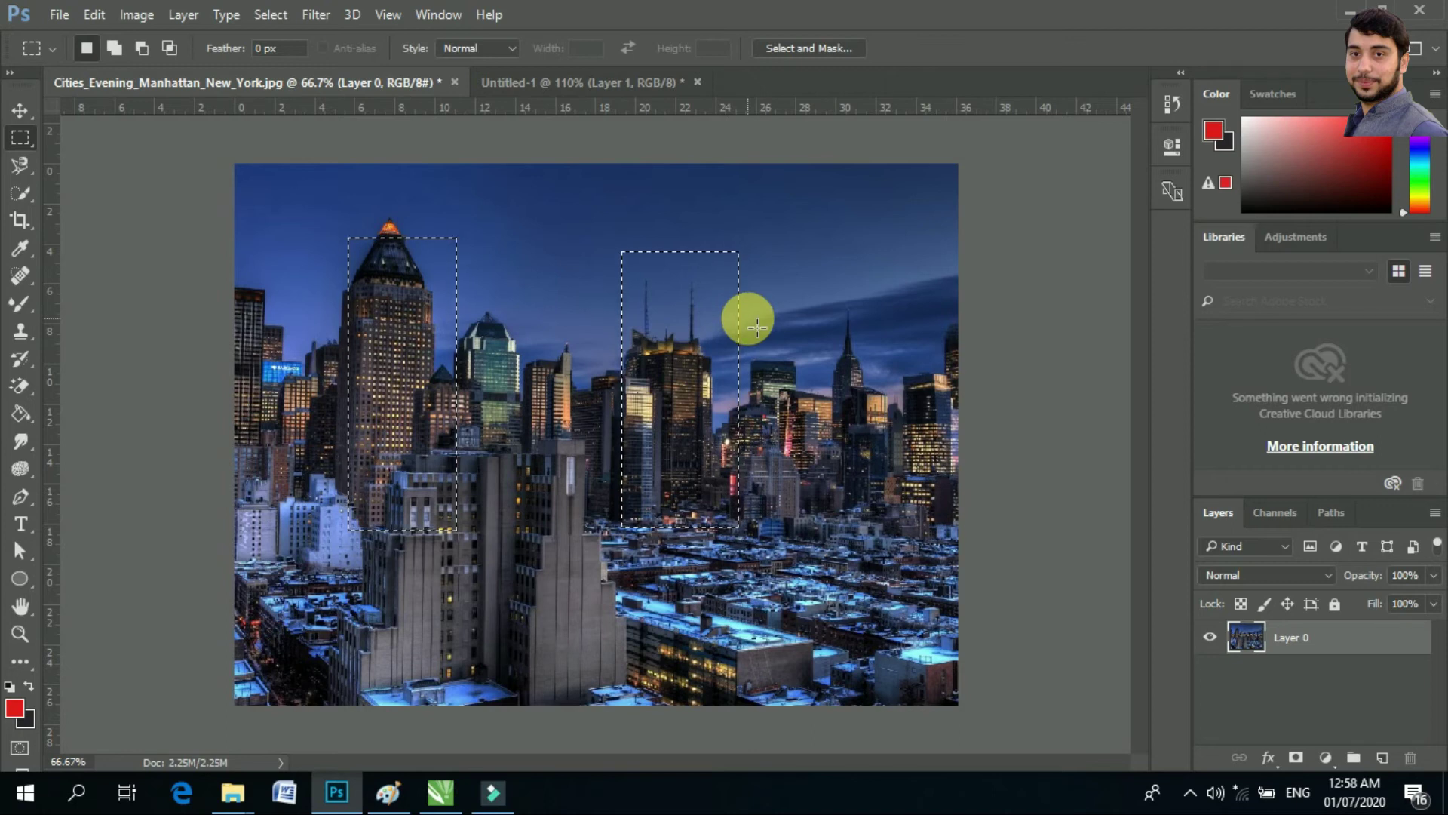
key("alt")
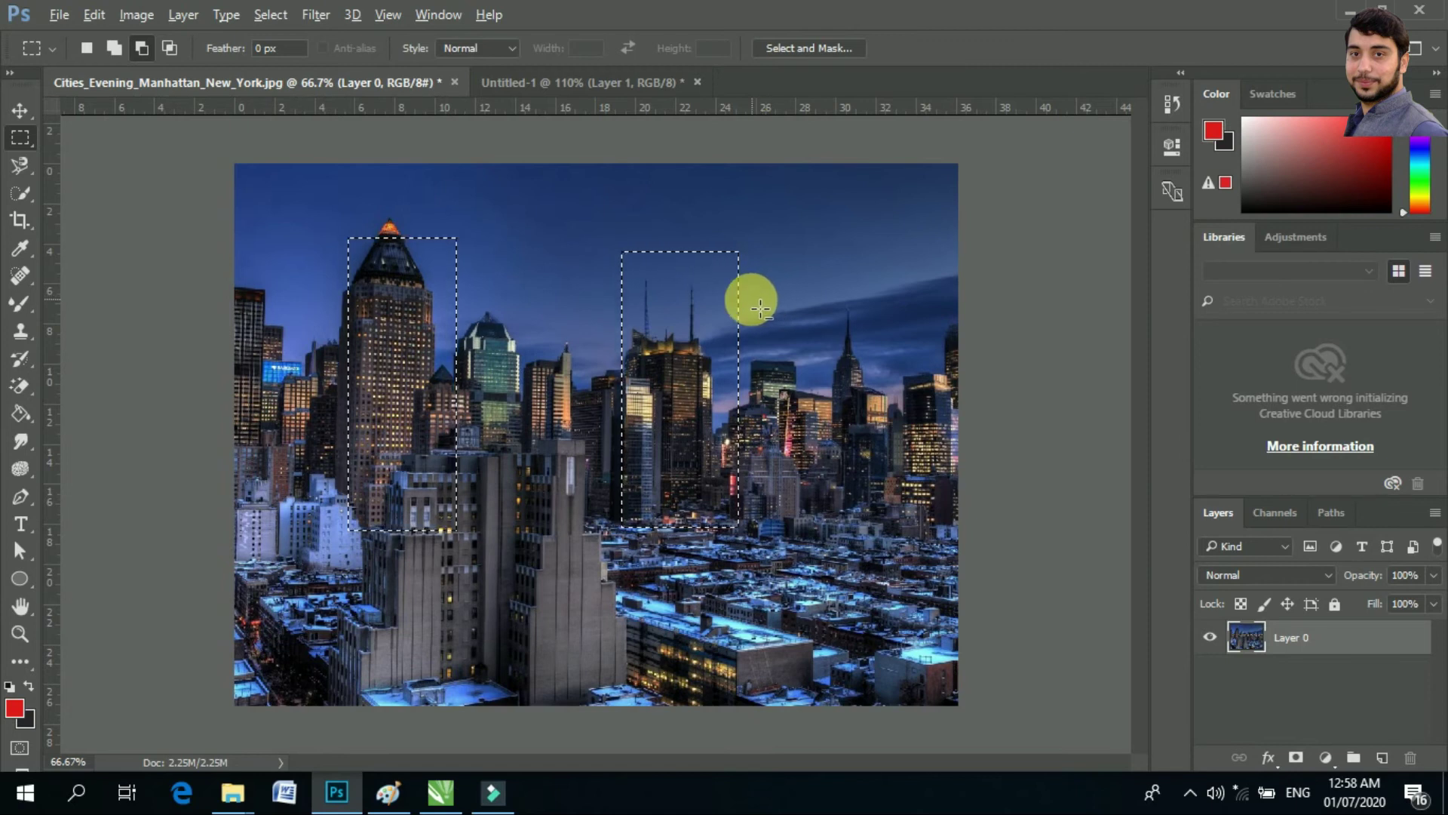
mouse_move(580, 219)
left_mouse_down()
mouse_move(717, 345)
mouse_move(775, 374)
left_mouse_up()
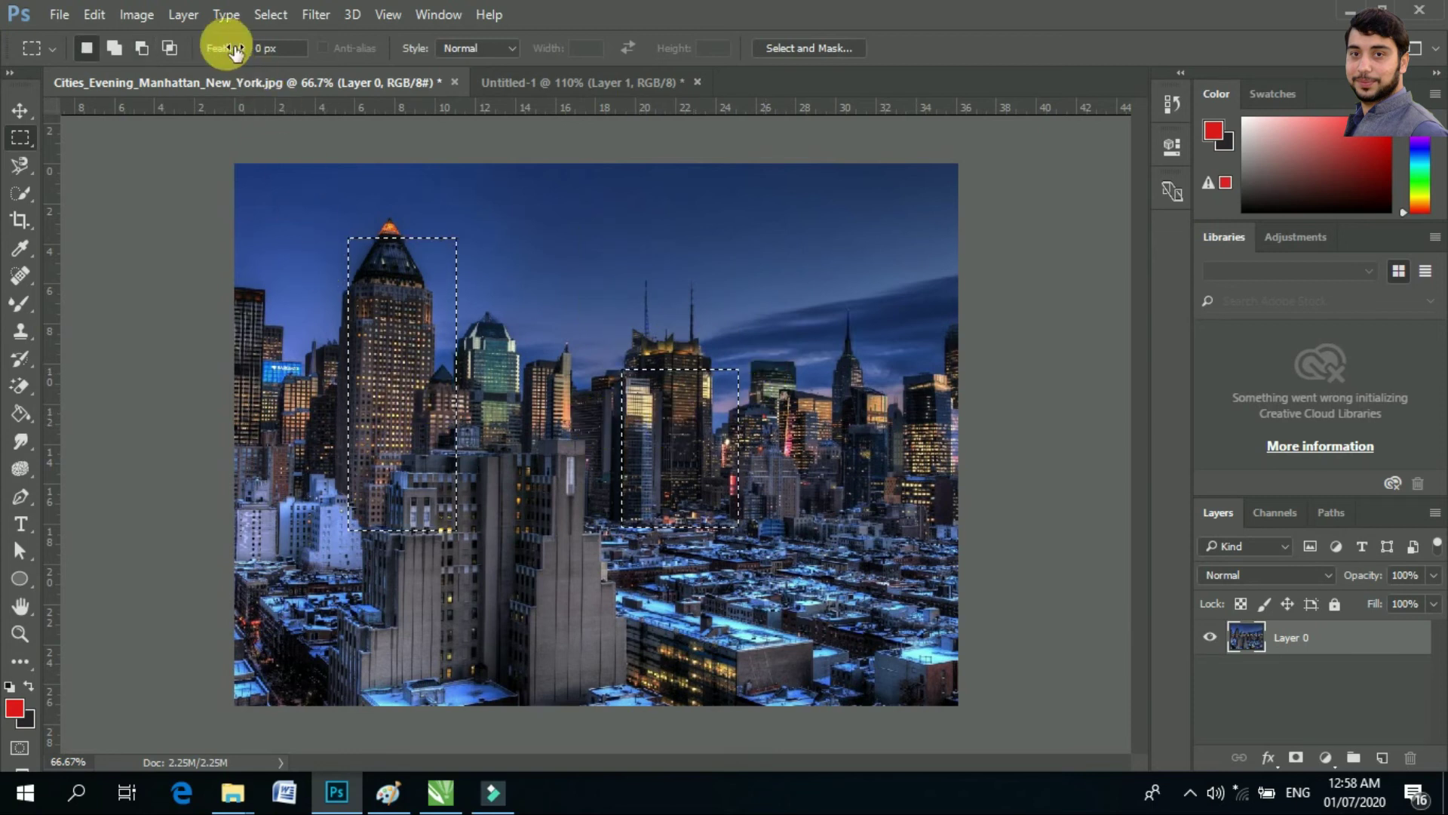
left_click(172, 60)
mouse_move(401, 400)
left_mouse_down()
mouse_move(584, 485)
mouse_move(728, 480)
mouse_move(719, 472)
left_mouse_up()
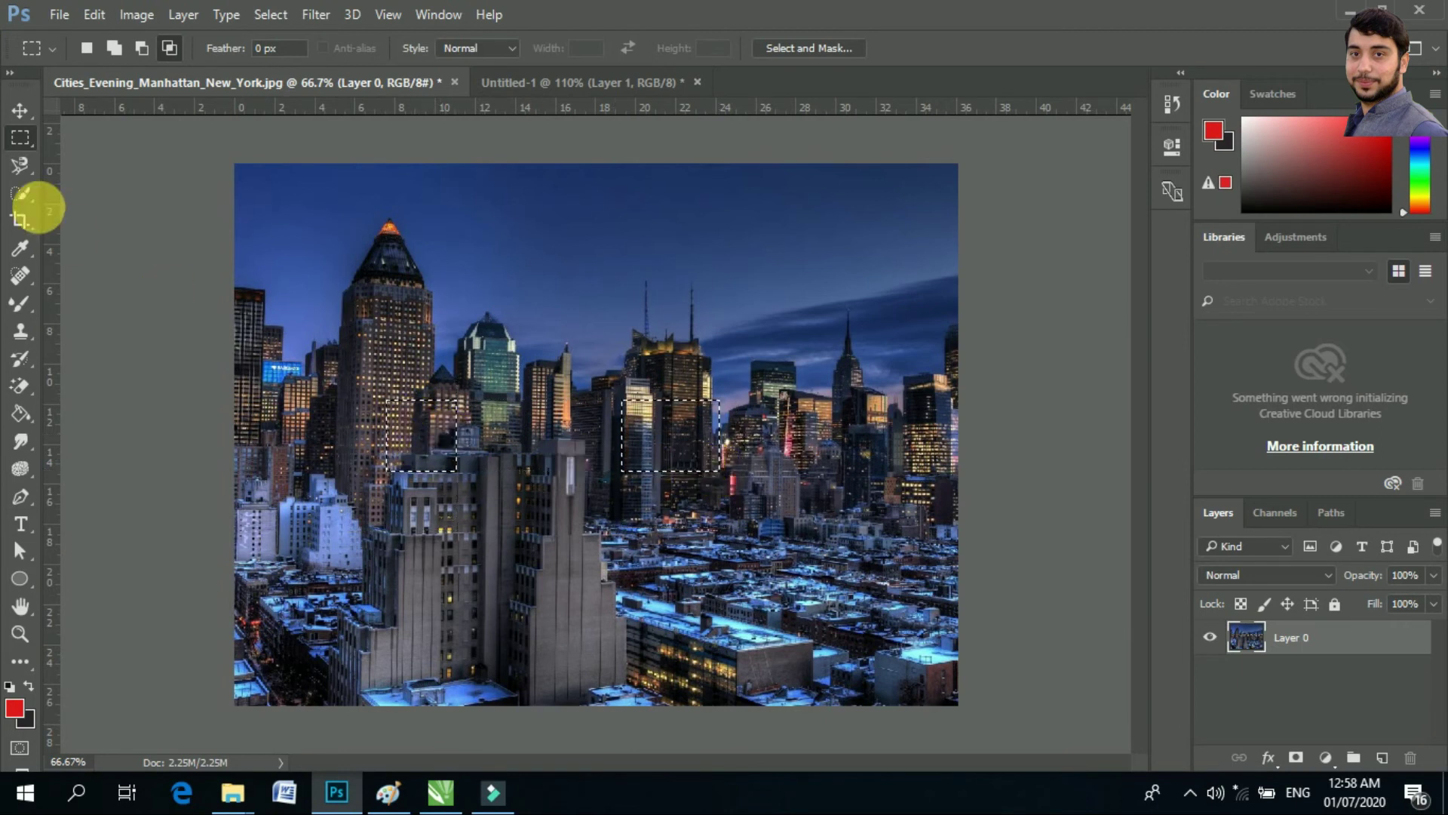
Clear the existing selections and select a rectangle of sky over the tower
right_click(32, 142)
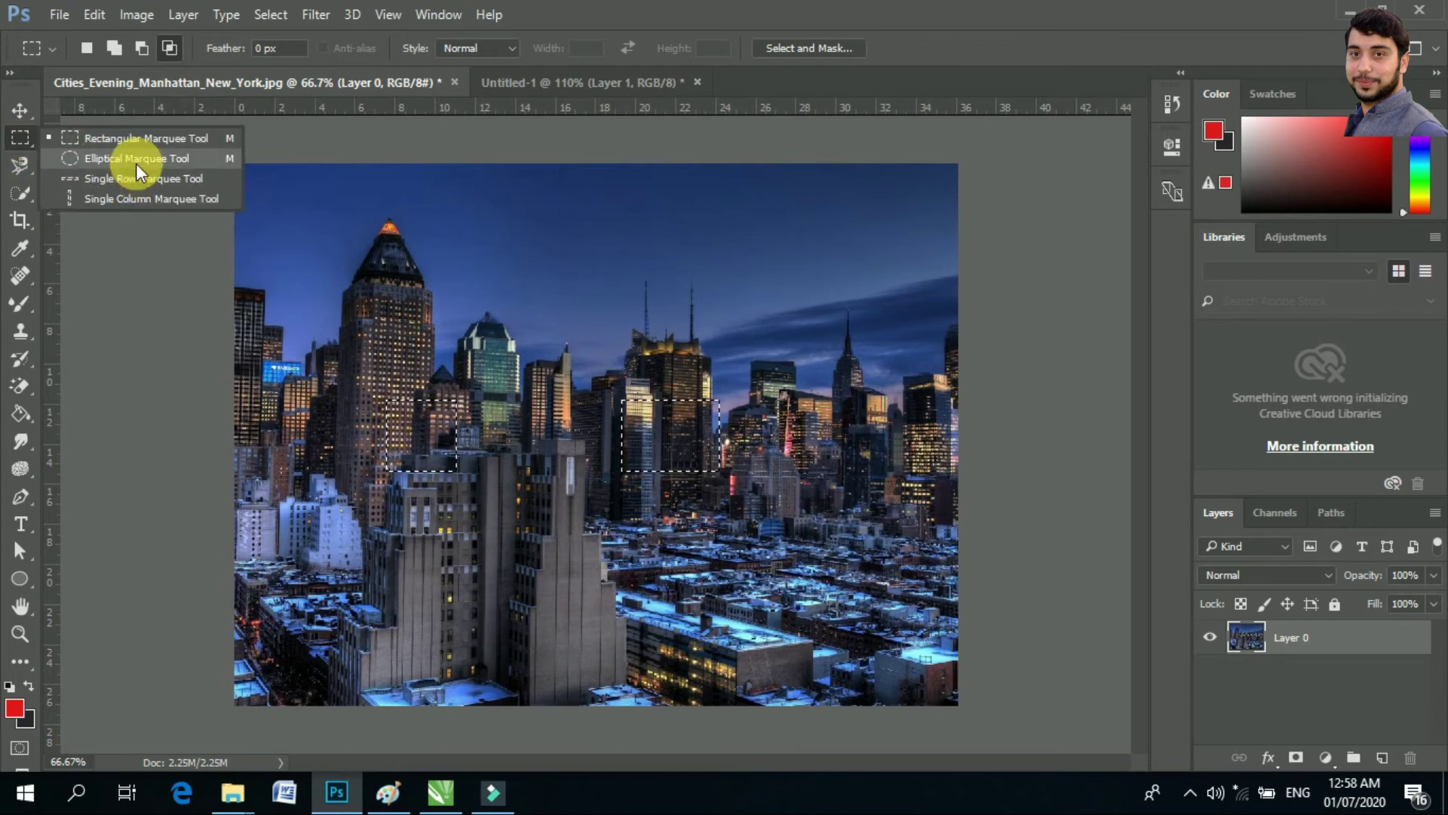
left_click(115, 139)
left_click(536, 352)
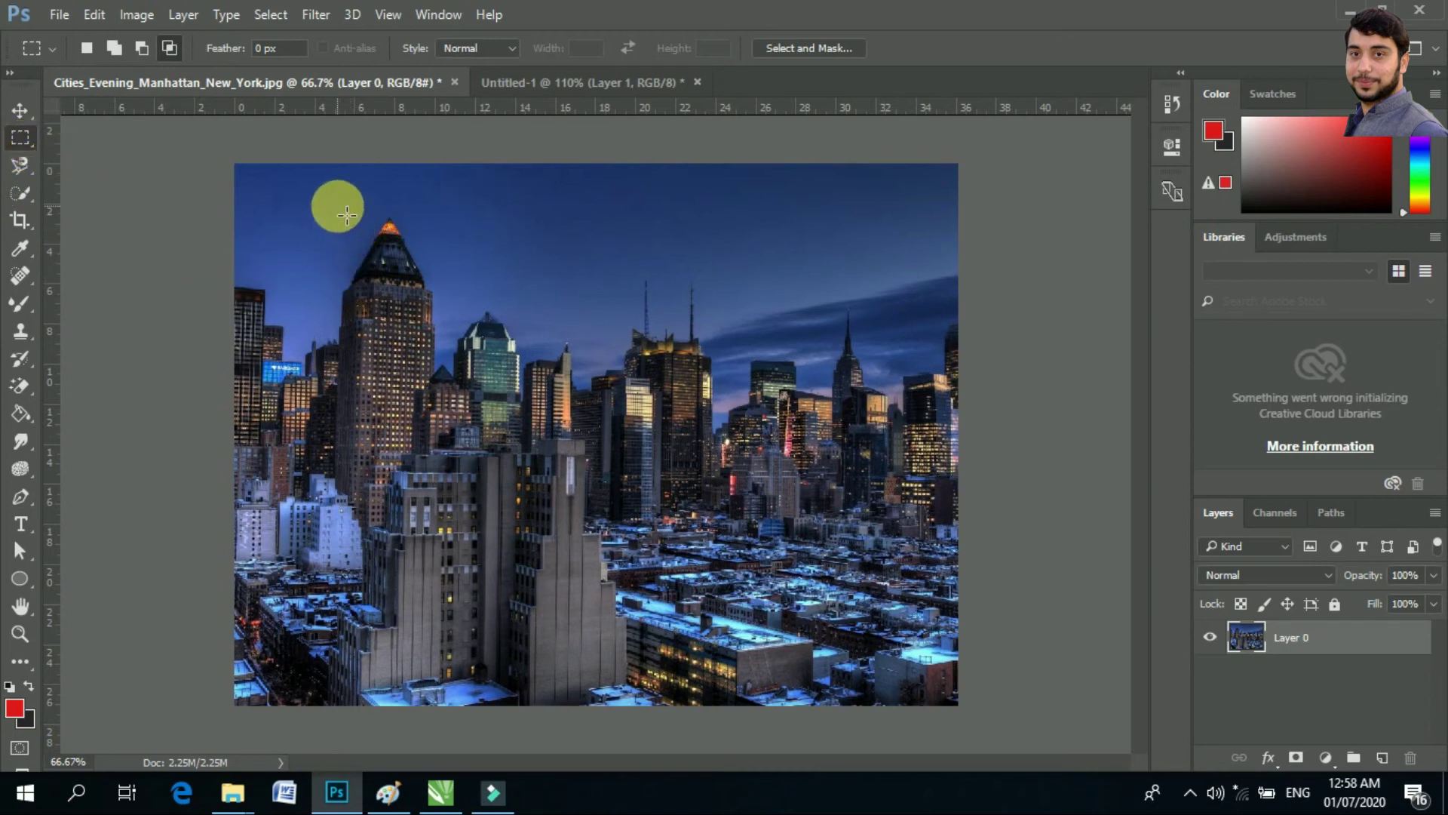
left_click_drag(321, 202, 413, 310)
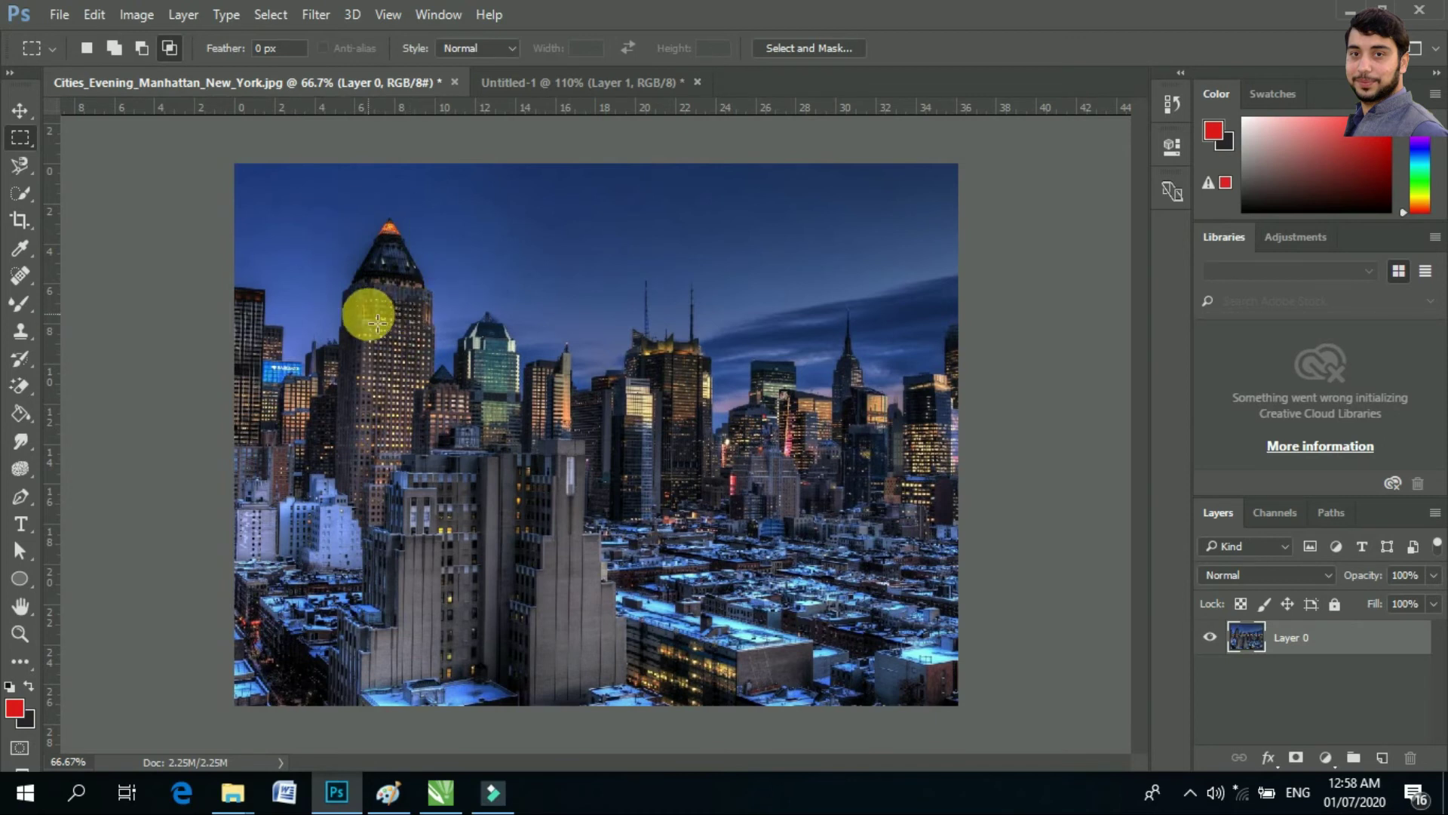
Select a 40 px-feathered 1:1 circle around the tall tower's spire with the Elliptical Marquee
left_click(29, 144)
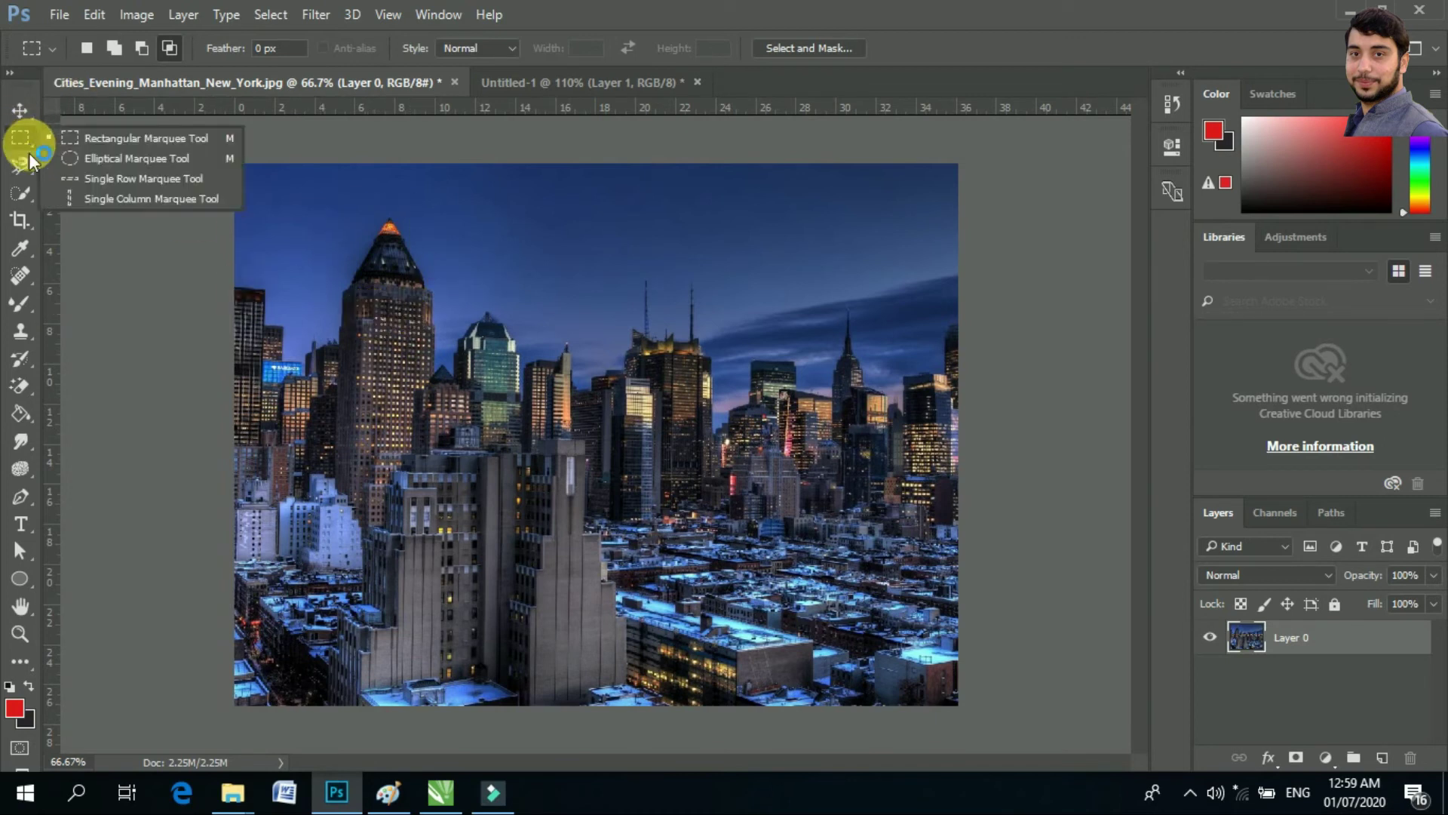
left_click(133, 164)
left_click_drag(360, 221, 446, 486)
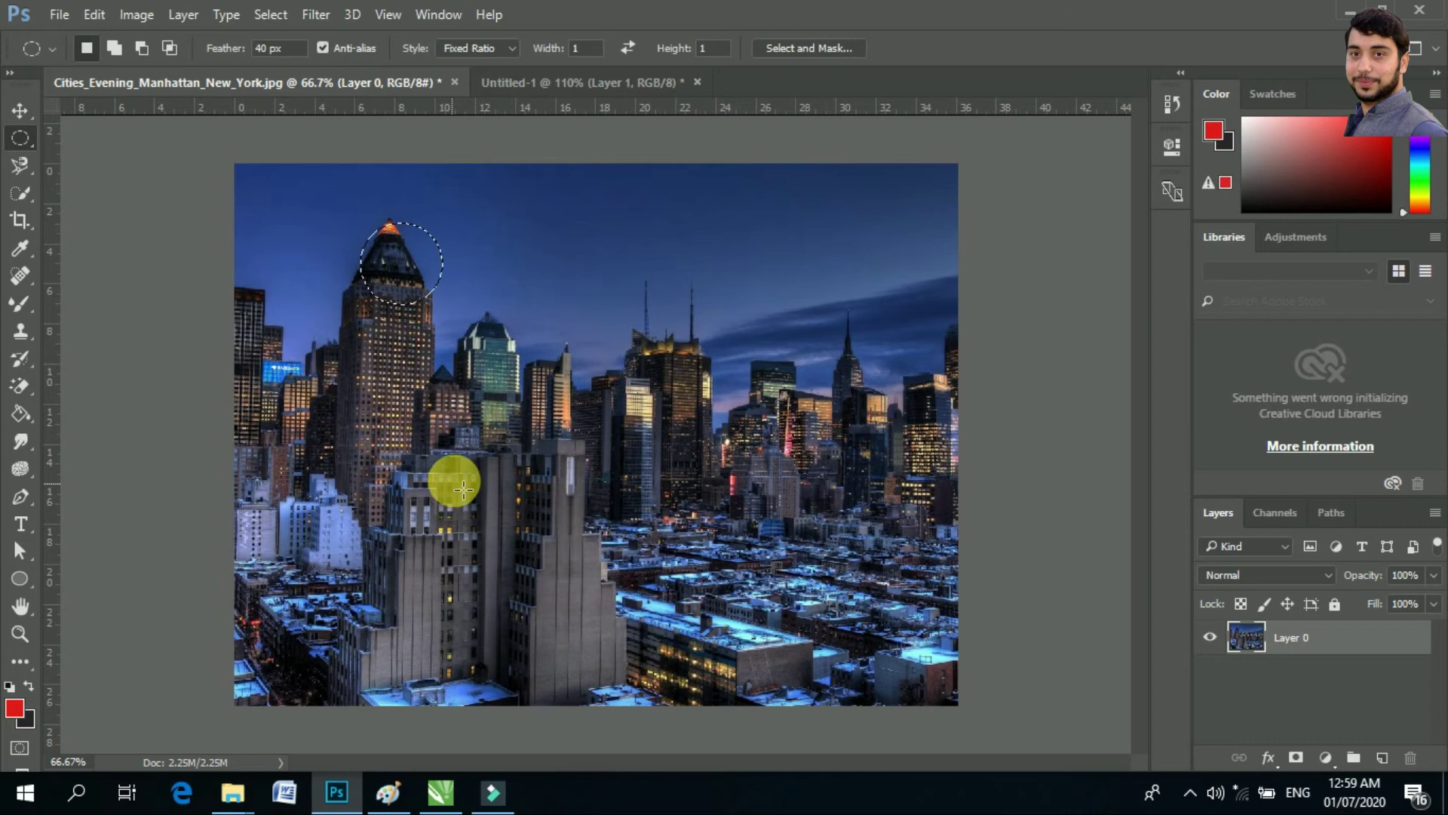
Select a large feathered circle over the city centre and move its pixels toward the top left
left_click_drag(576, 254, 788, 580)
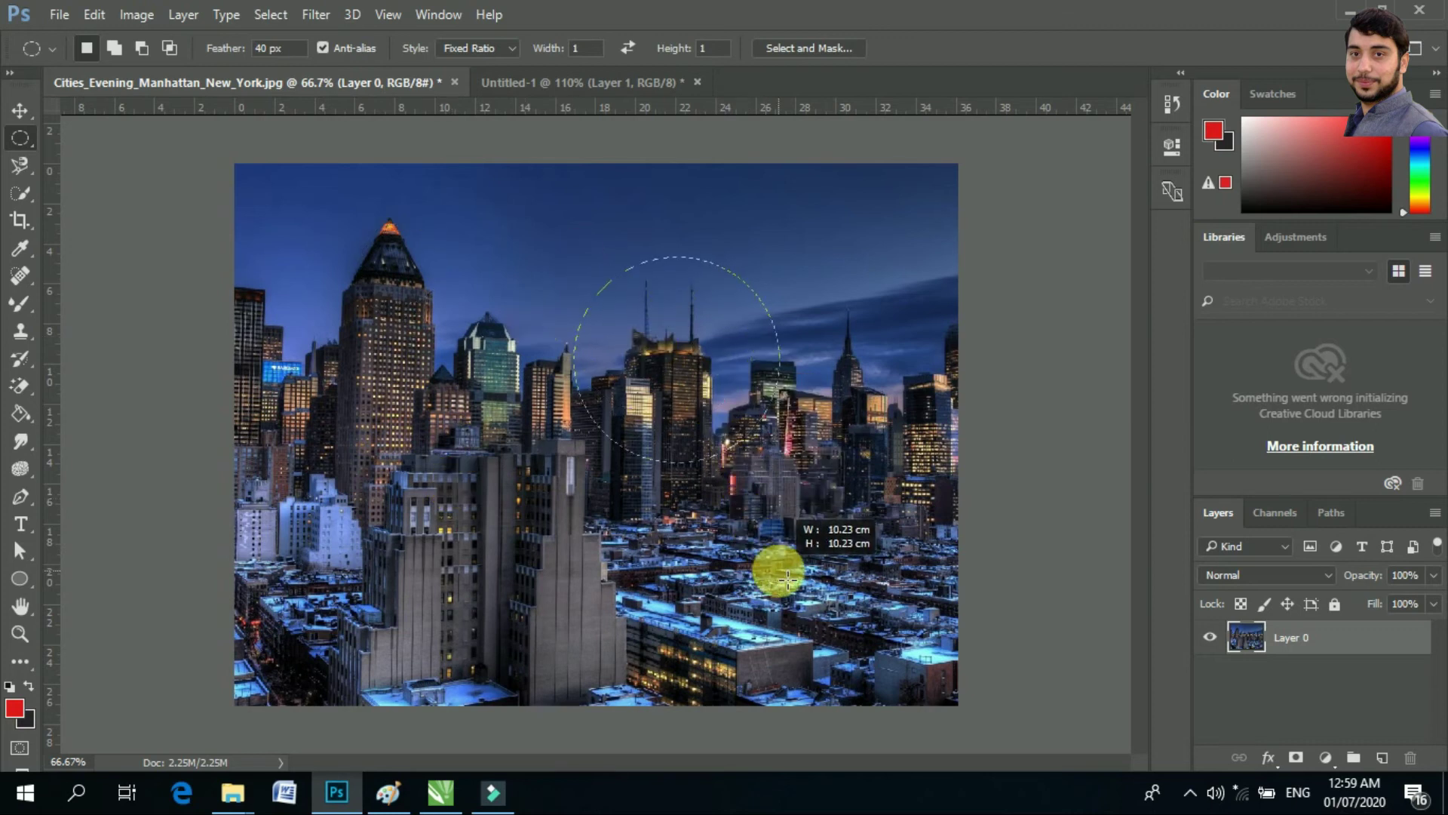
left_click_drag(327, 214, 453, 384)
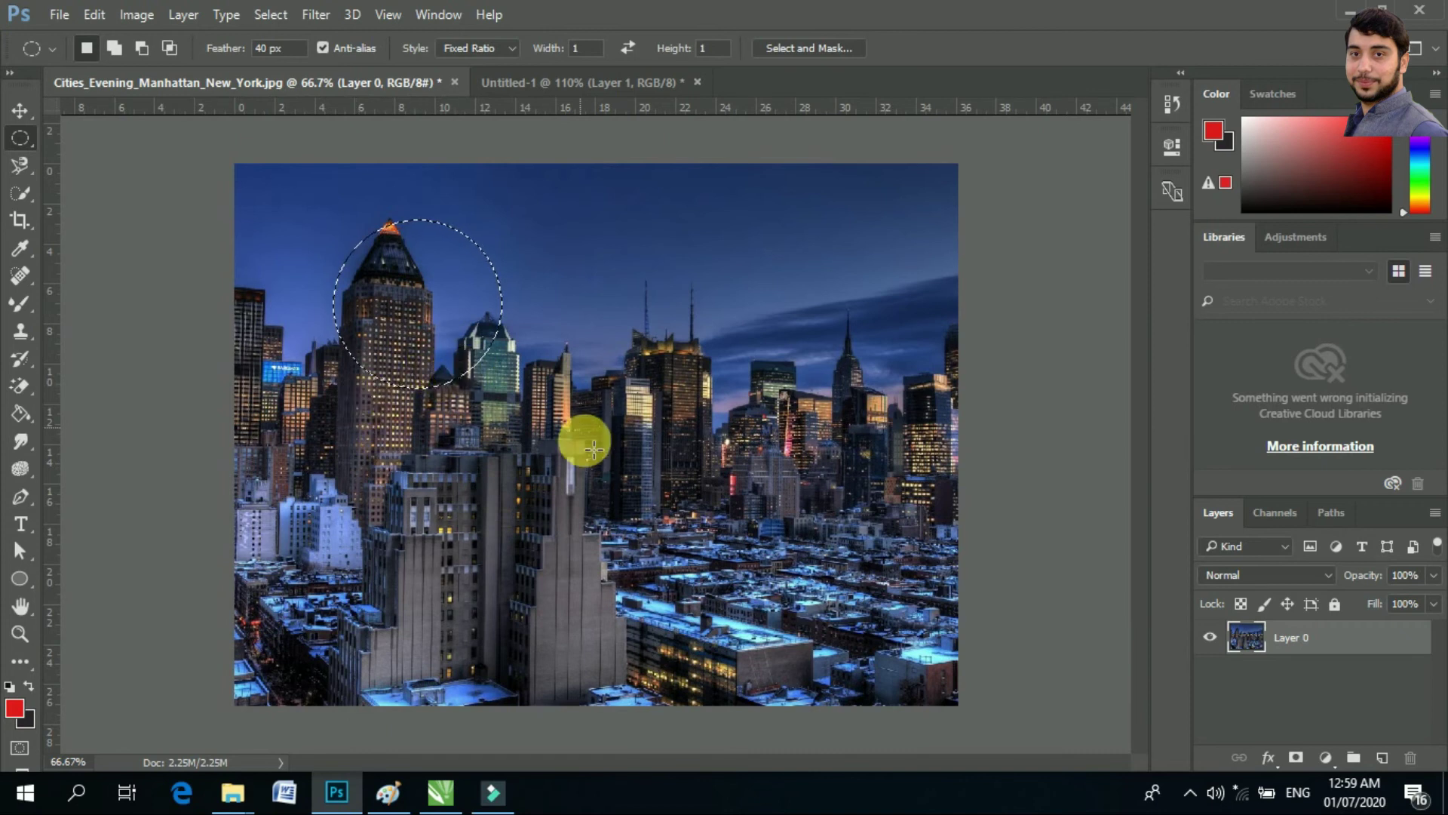
left_click_drag(540, 373, 808, 717)
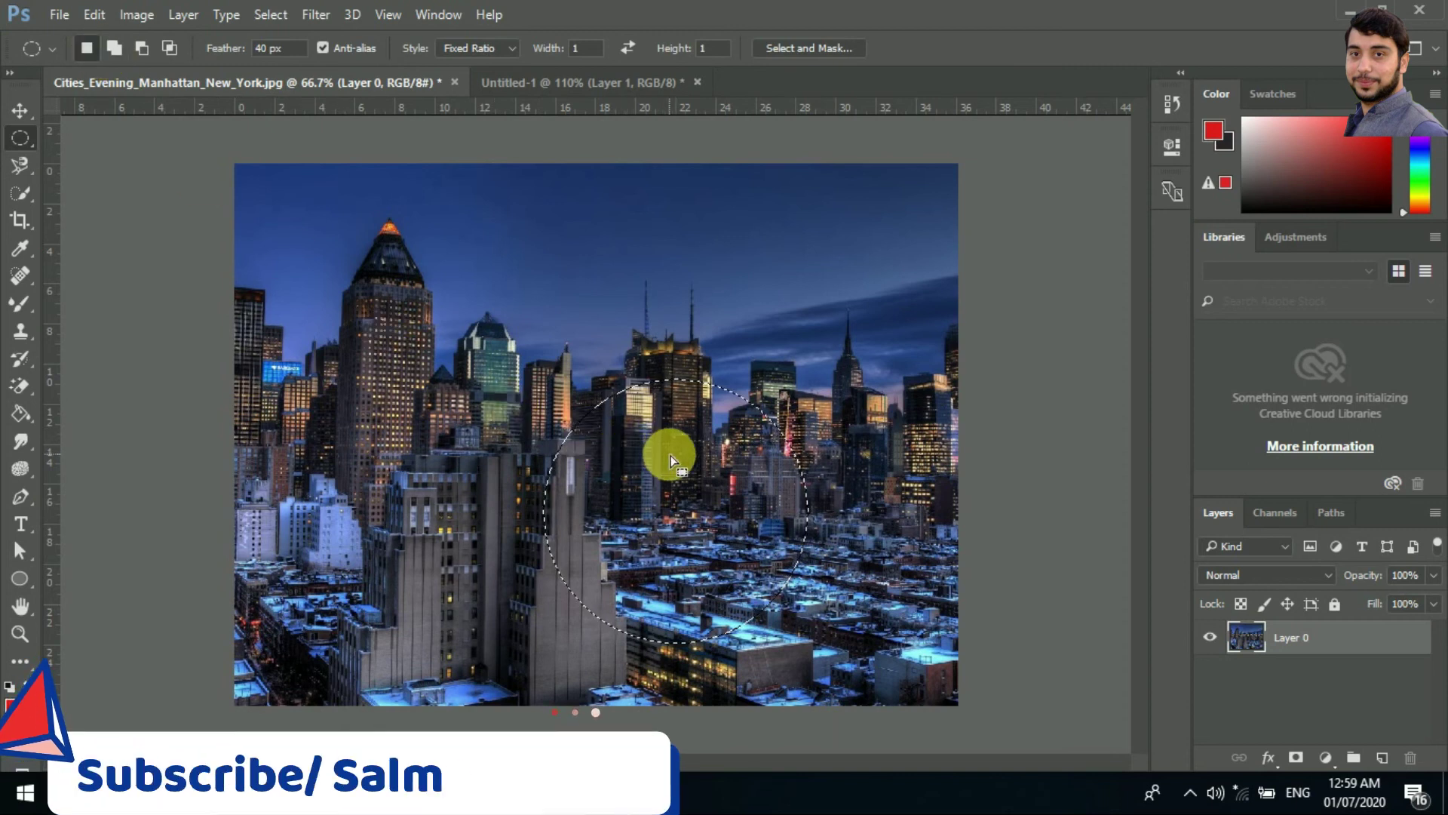
left_click_drag(672, 455, 672, 457)
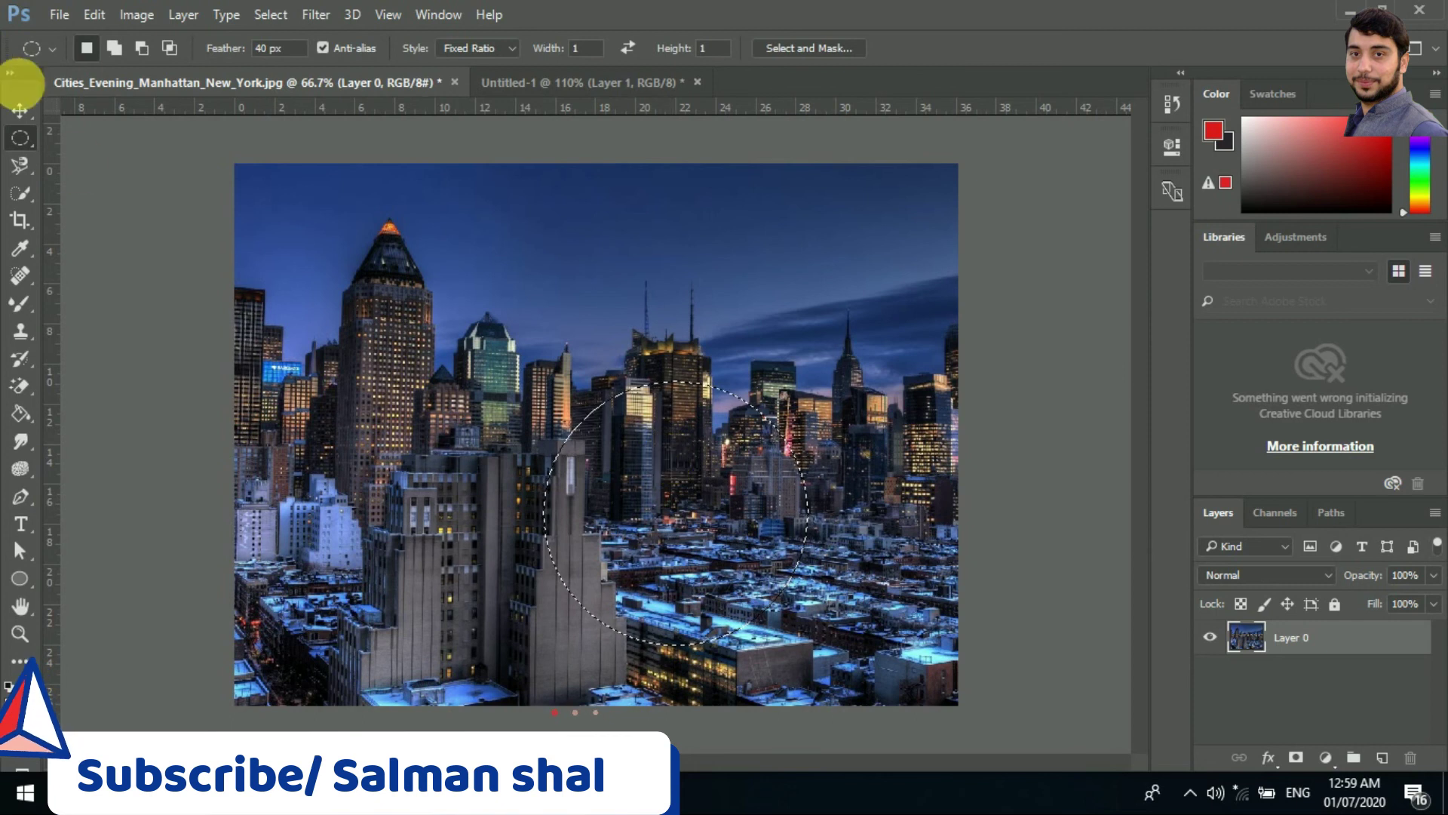
left_click(20, 110)
mouse_move(672, 477)
left_mouse_down()
mouse_move(584, 430)
mouse_move(377, 91)
left_mouse_up()
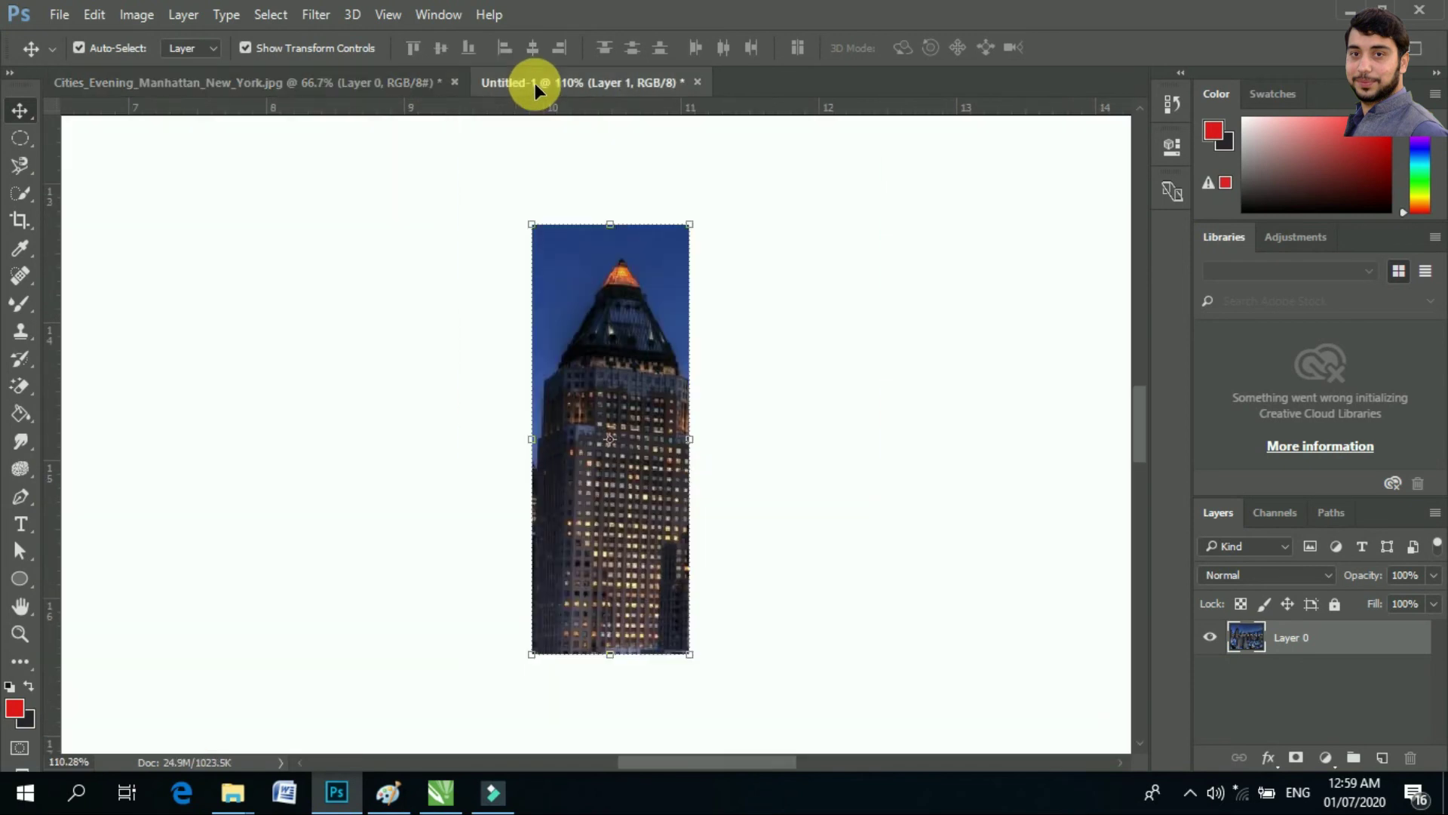
Place the feathered city circle beside the tower in Untitled-1, transform Layer 1, then return to Manhattan
mouse_move(378, 91)
left_mouse_down()
mouse_move(492, 305)
mouse_move(302, 400)
mouse_move(446, 436)
mouse_move(874, 414)
left_mouse_up()
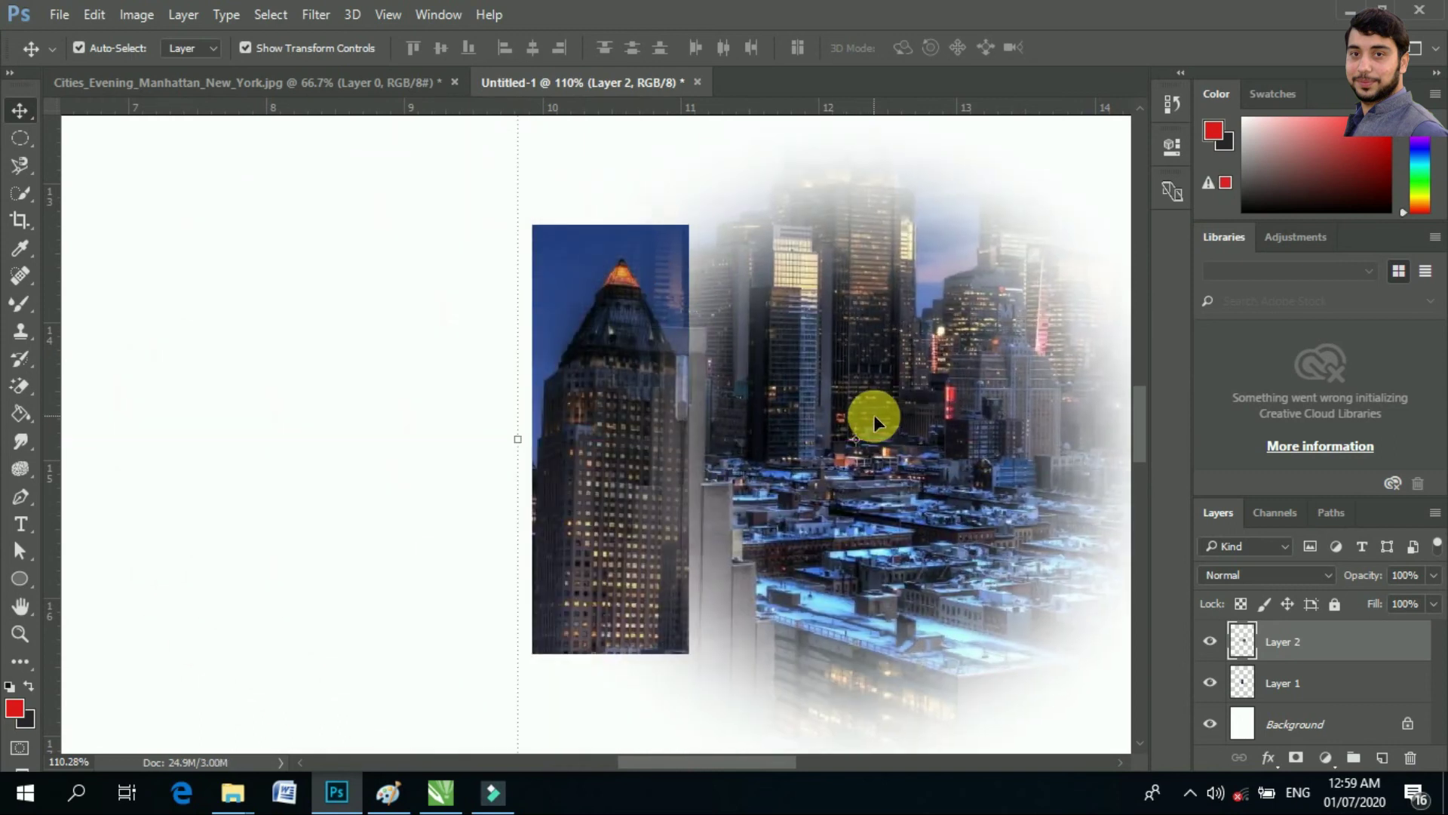
left_click_drag(614, 395, 679, 393)
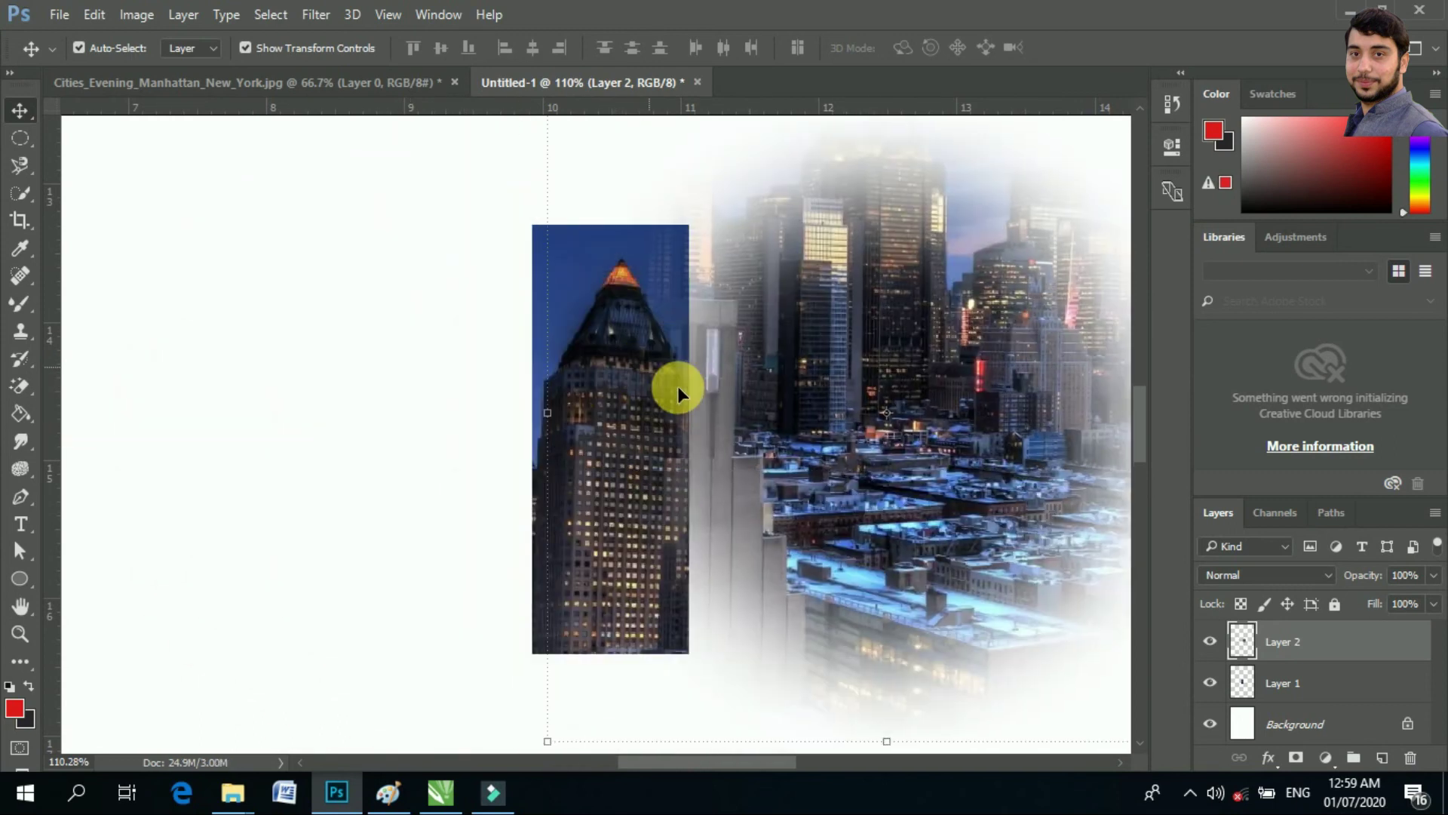
left_click(1282, 682)
key("ctrl+t")
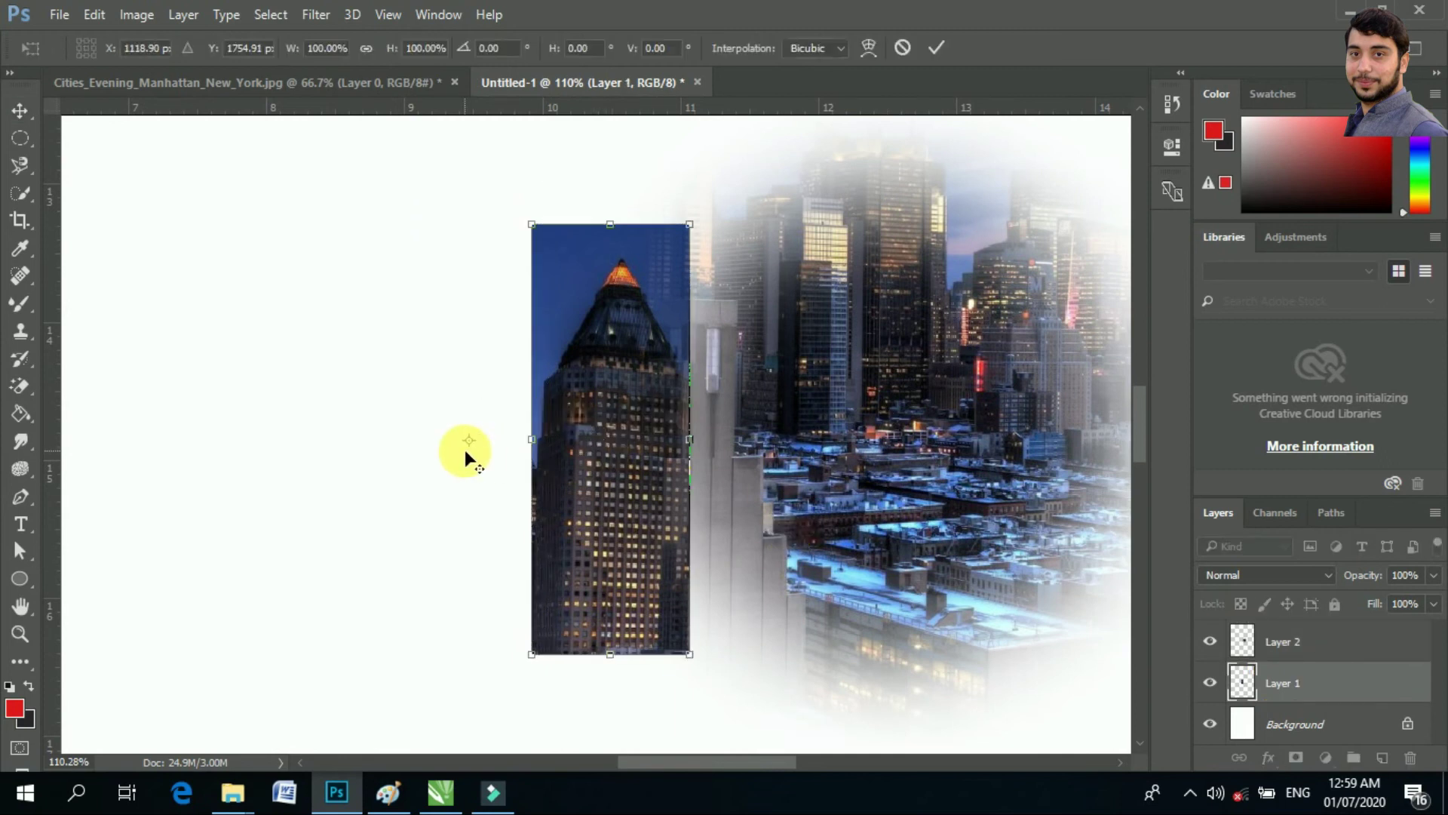
left_click(935, 48)
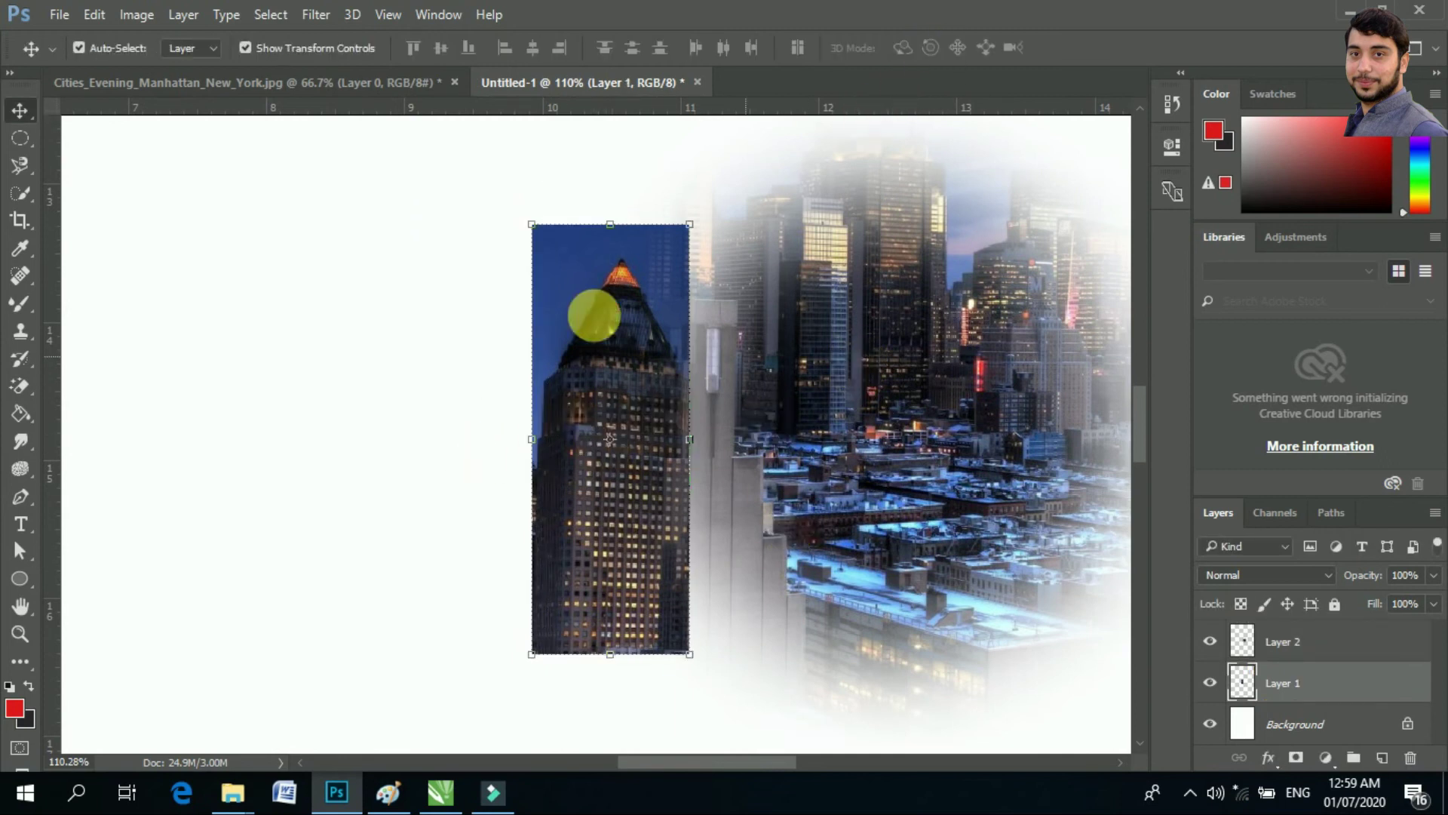
left_click(307, 81)
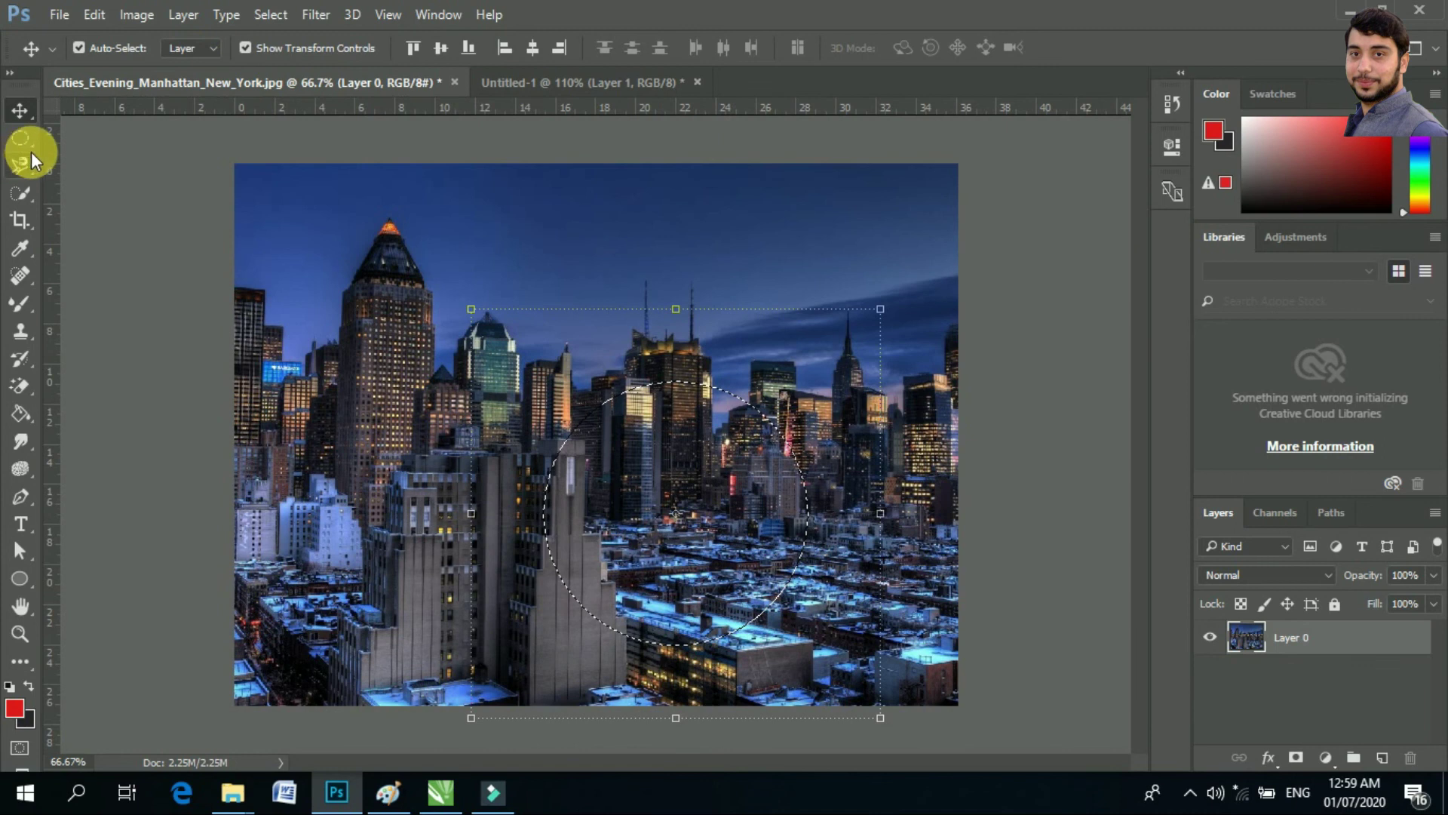
Deselect the circle with Ctrl+D, then return to the Elliptical Marquee after trying the Paint Bucket
left_click(31, 144)
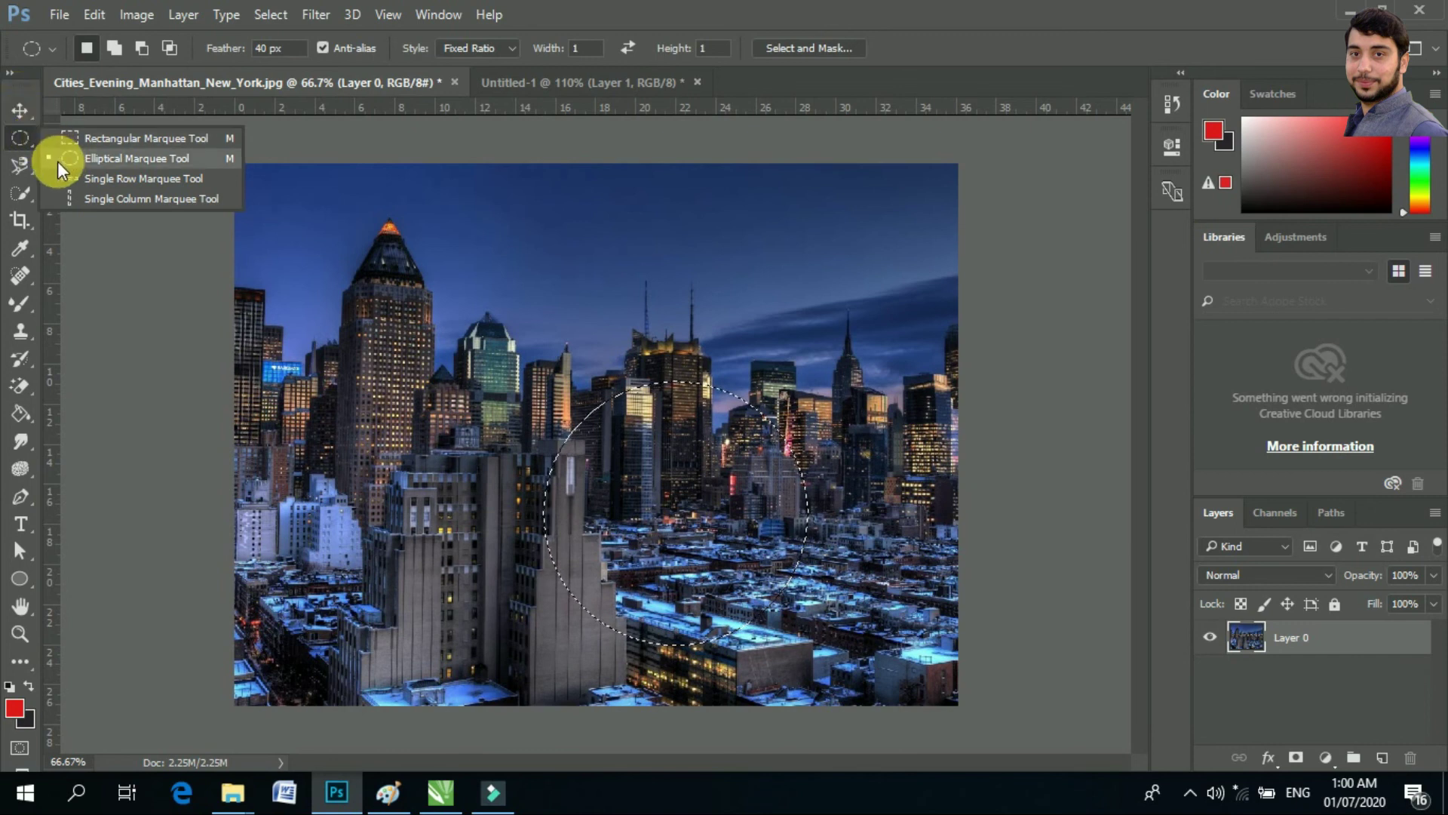
left_click(18, 113)
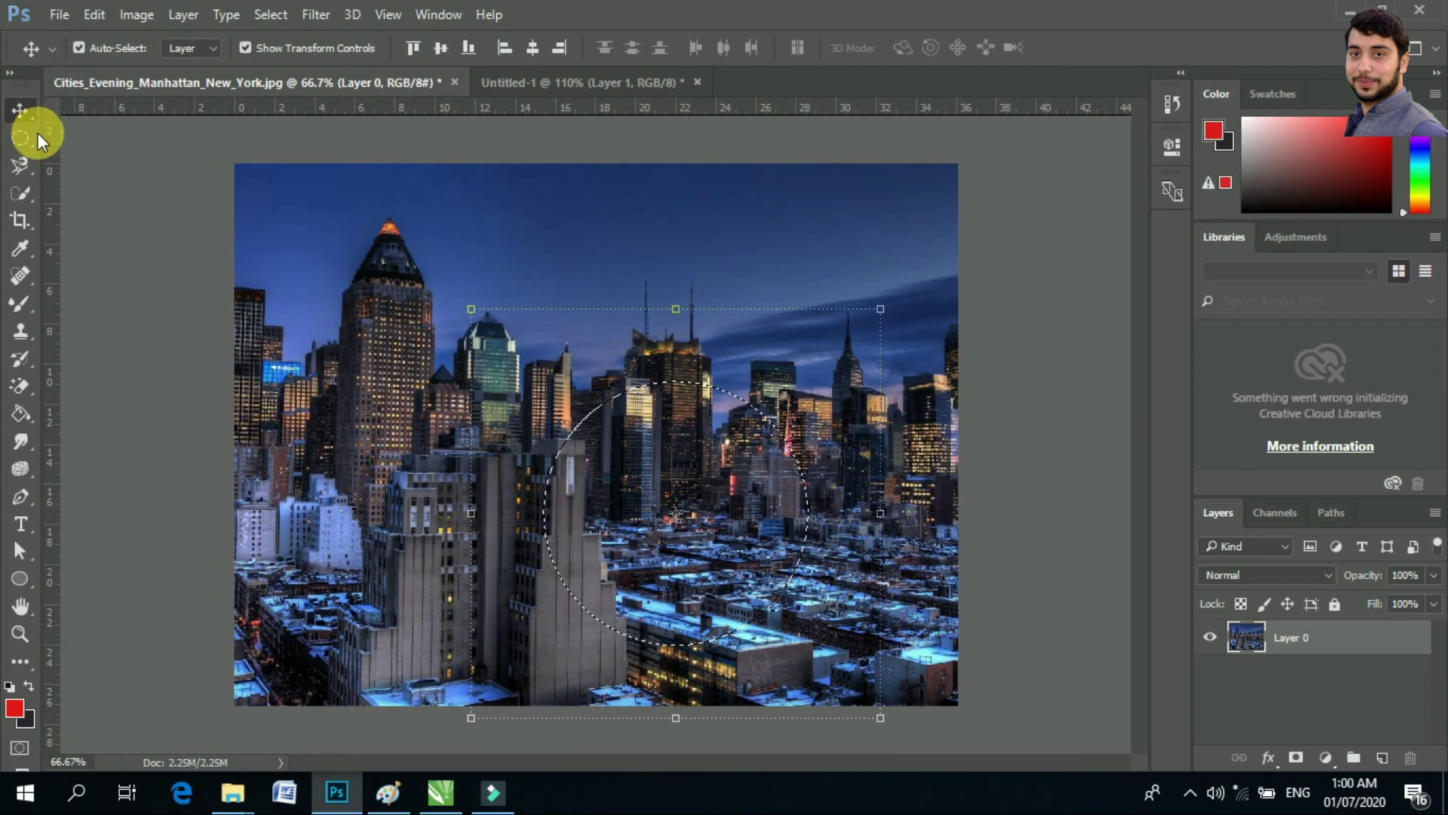
key("ctrl+d")
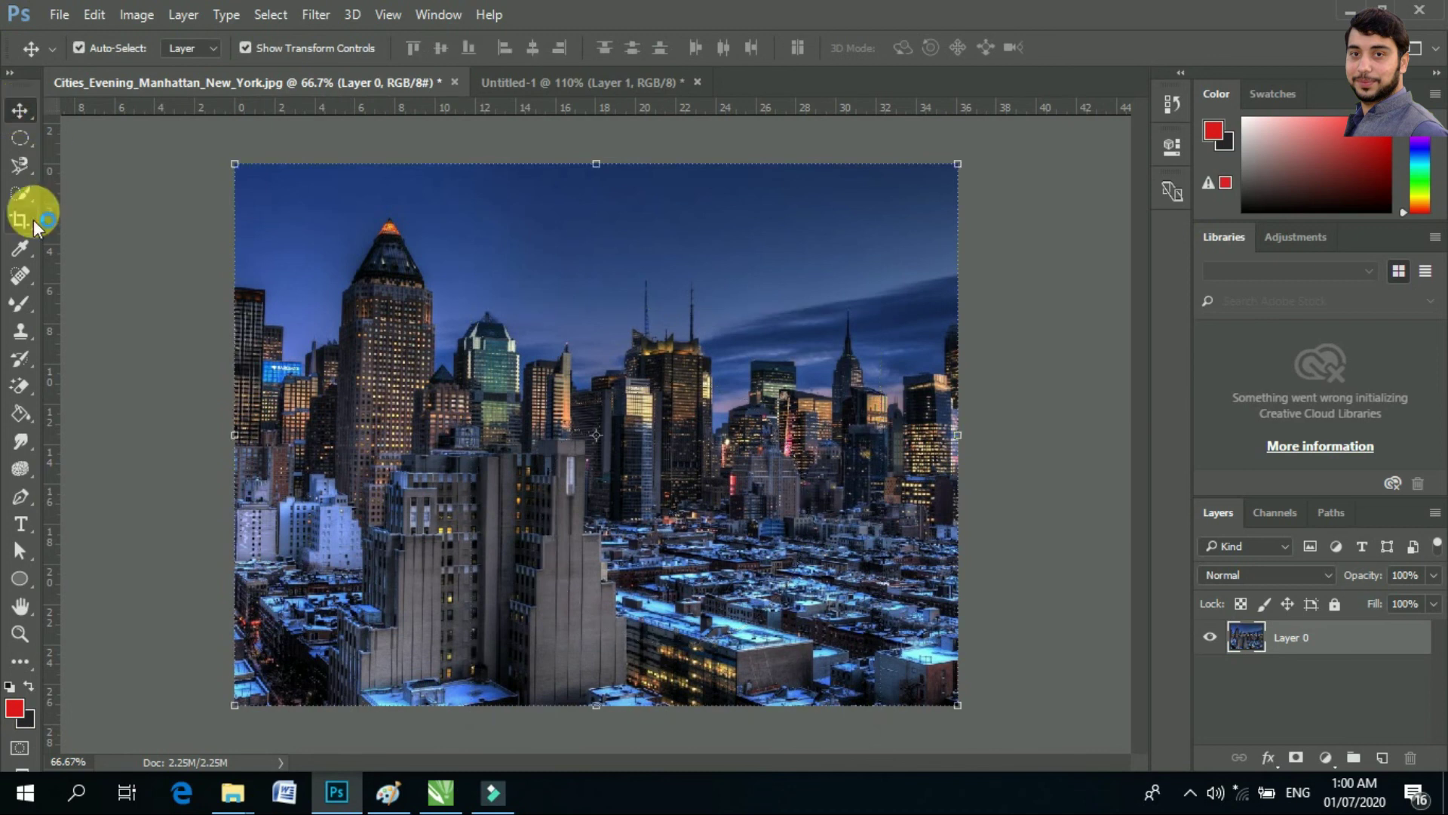
left_click(12, 152)
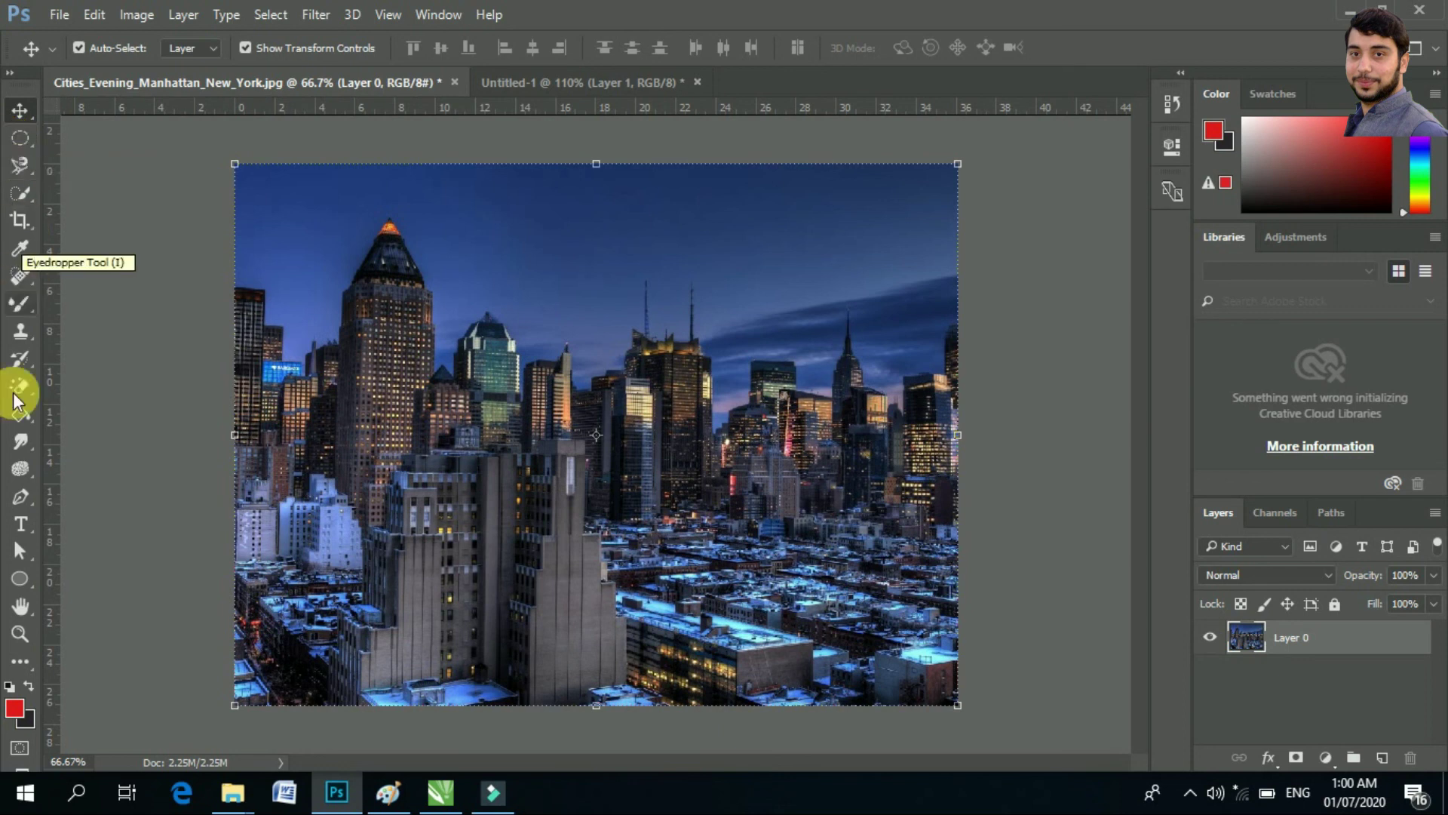
left_click(22, 434)
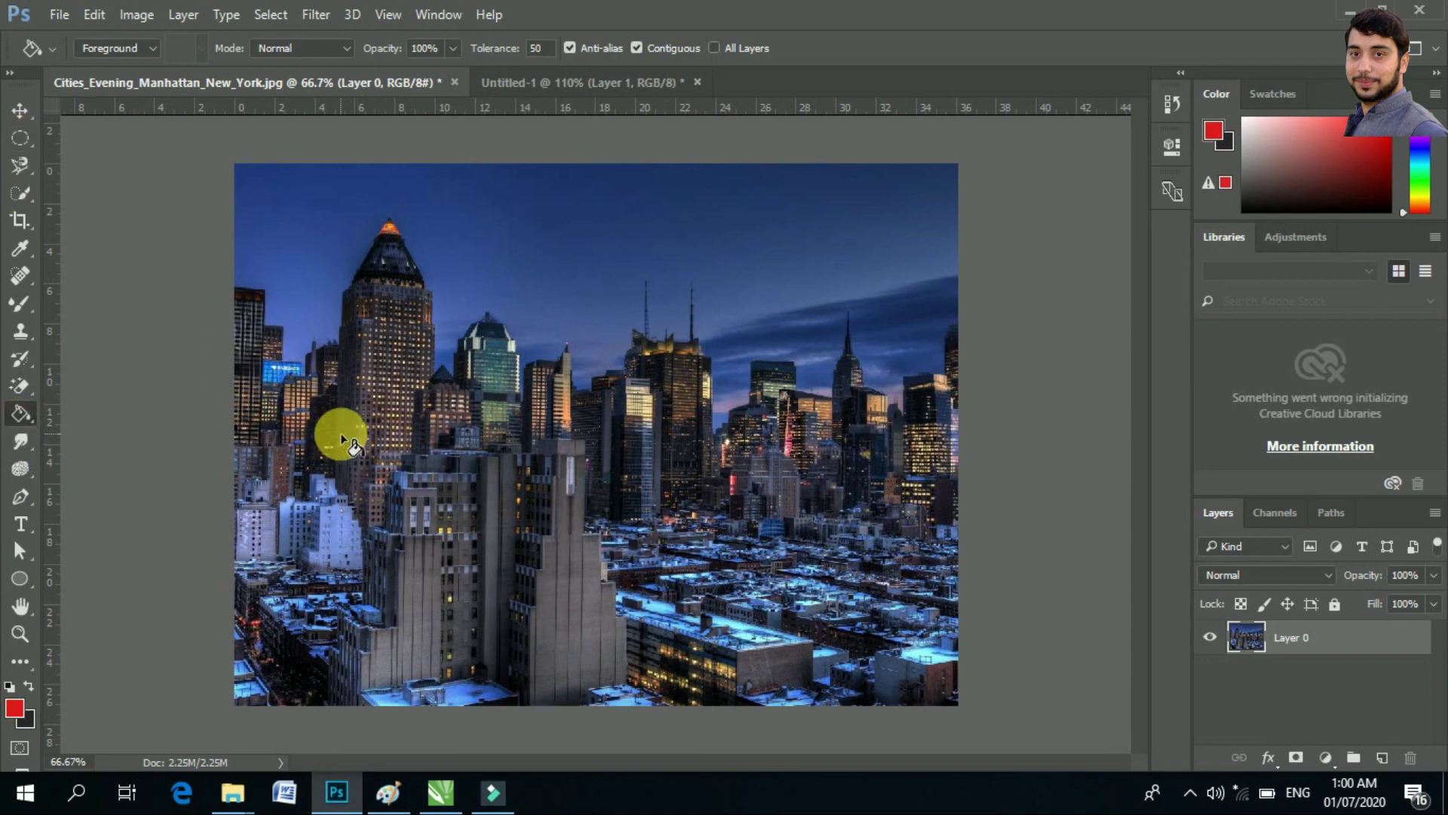
key("m")
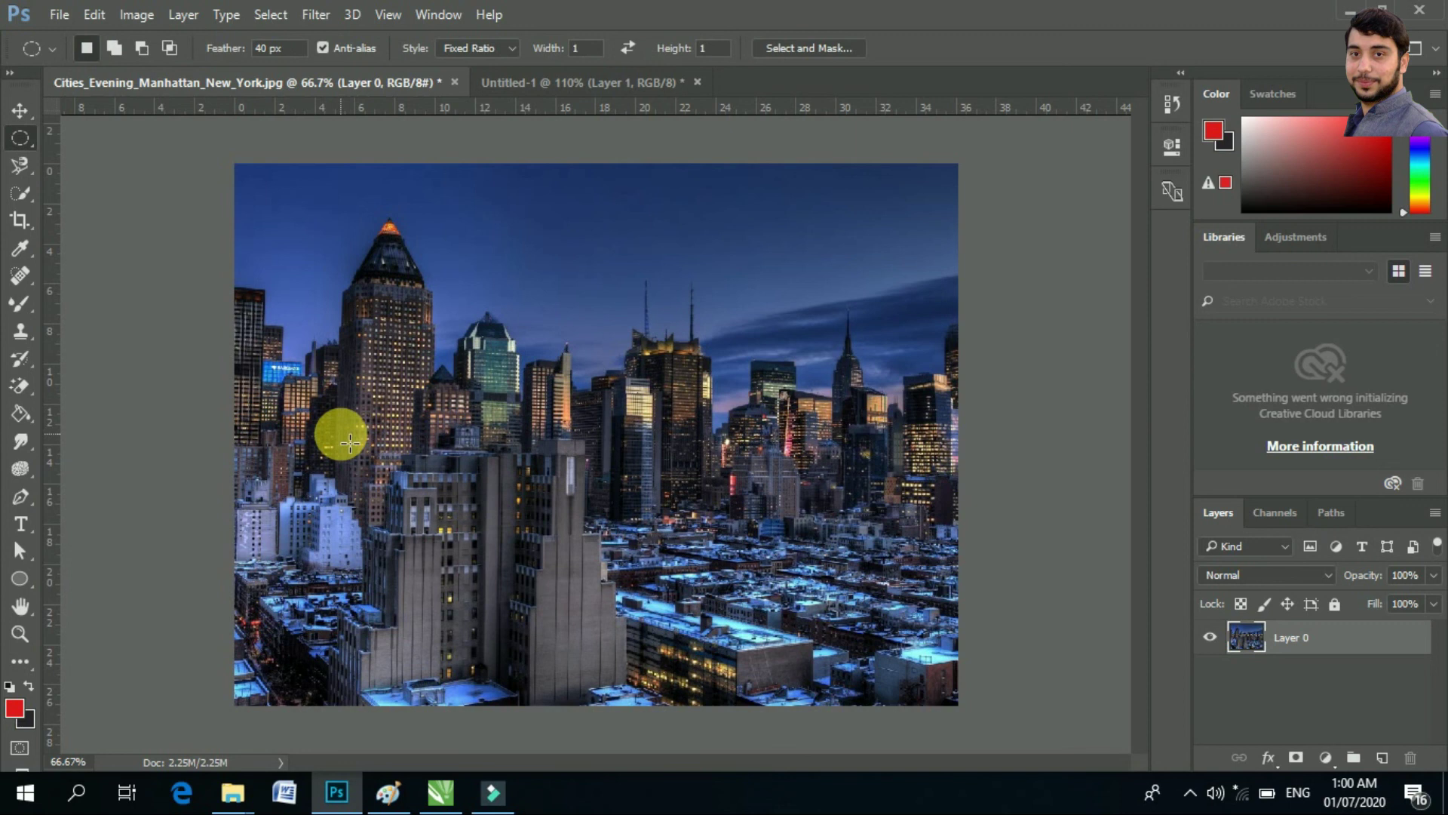
Switch to the Rectangular Marquee Tool, returning to it with M after briefly trying the Smudge Tool
right_click(33, 141)
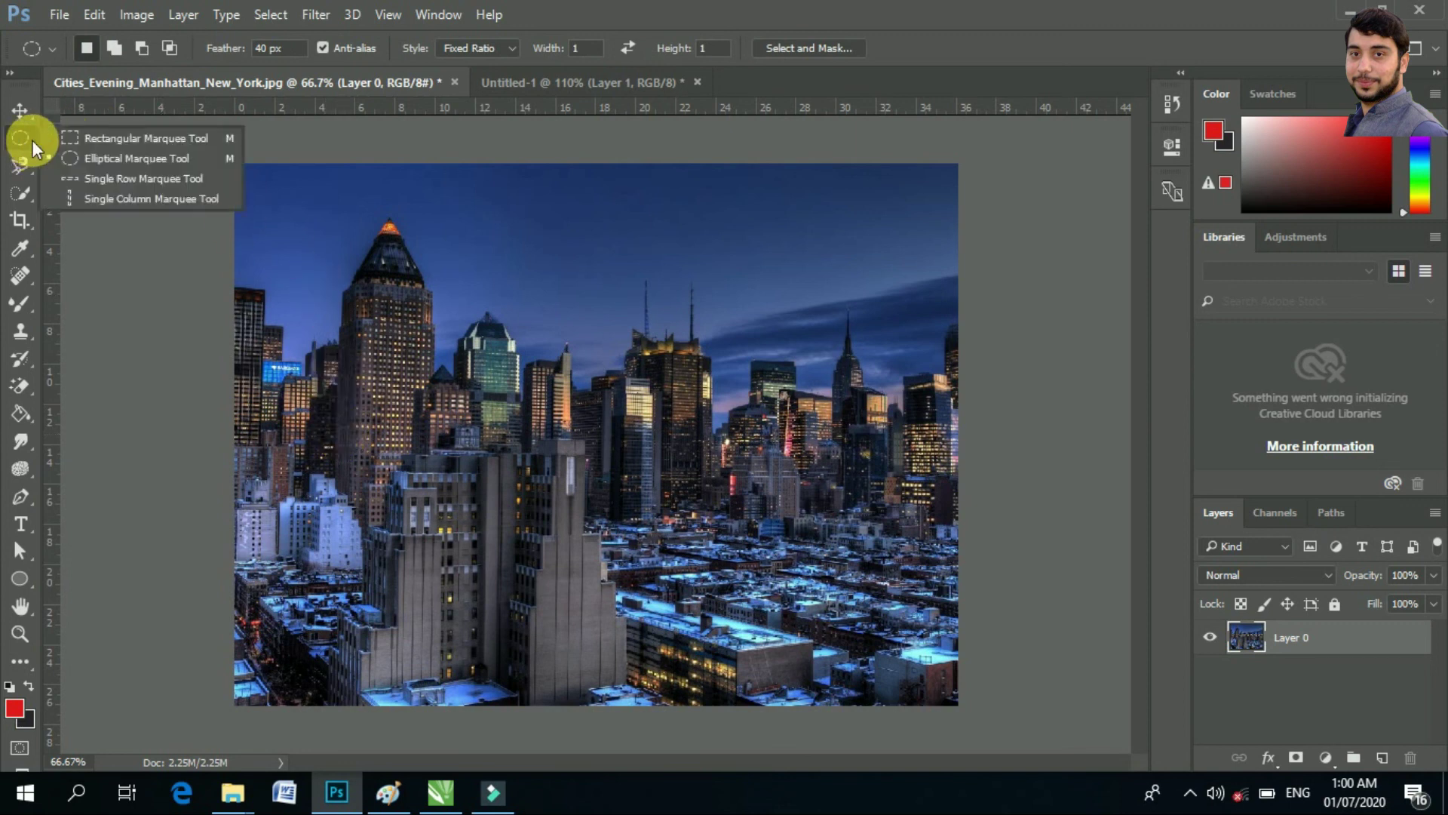
left_click(114, 139)
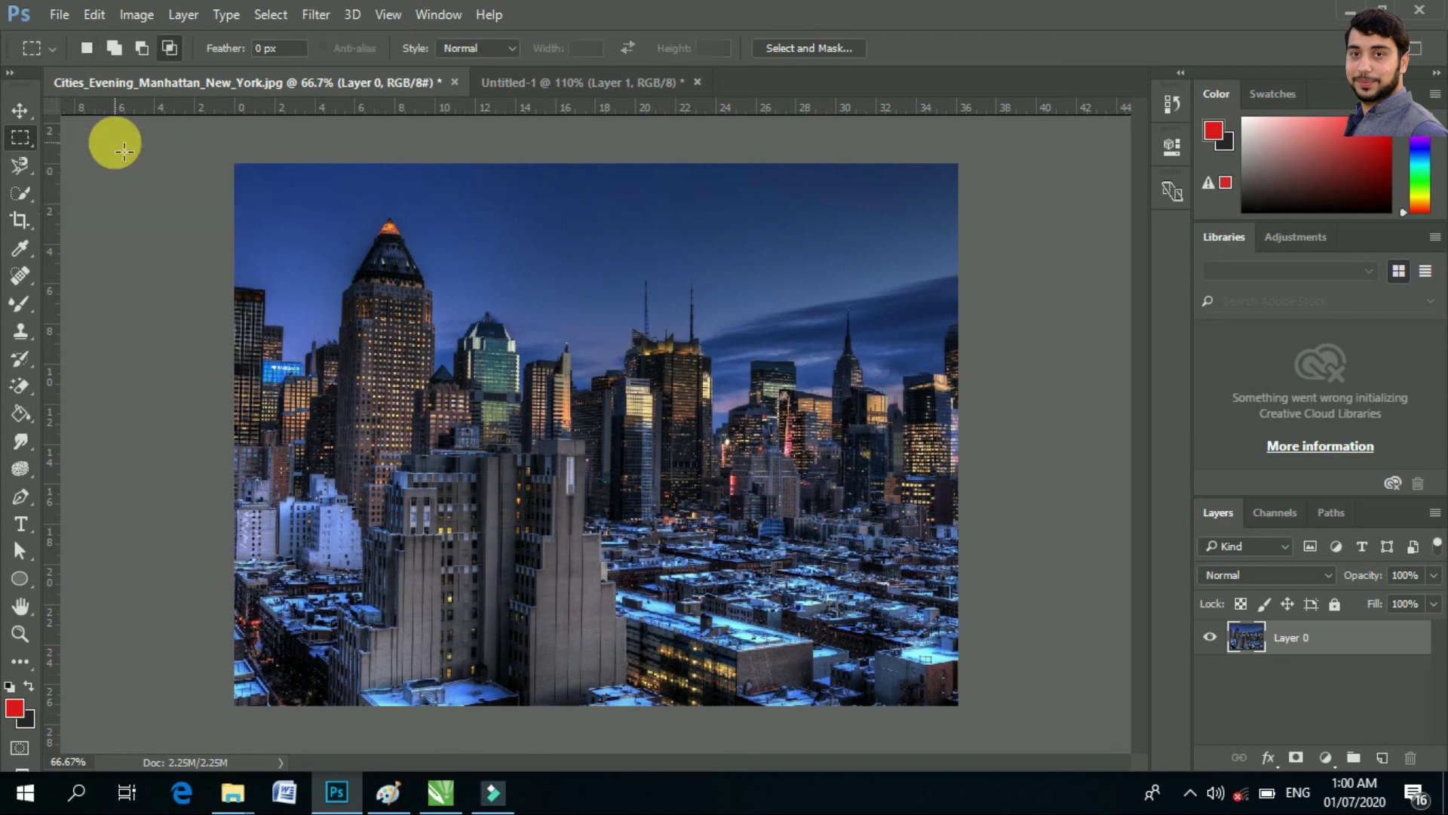
left_click(21, 443)
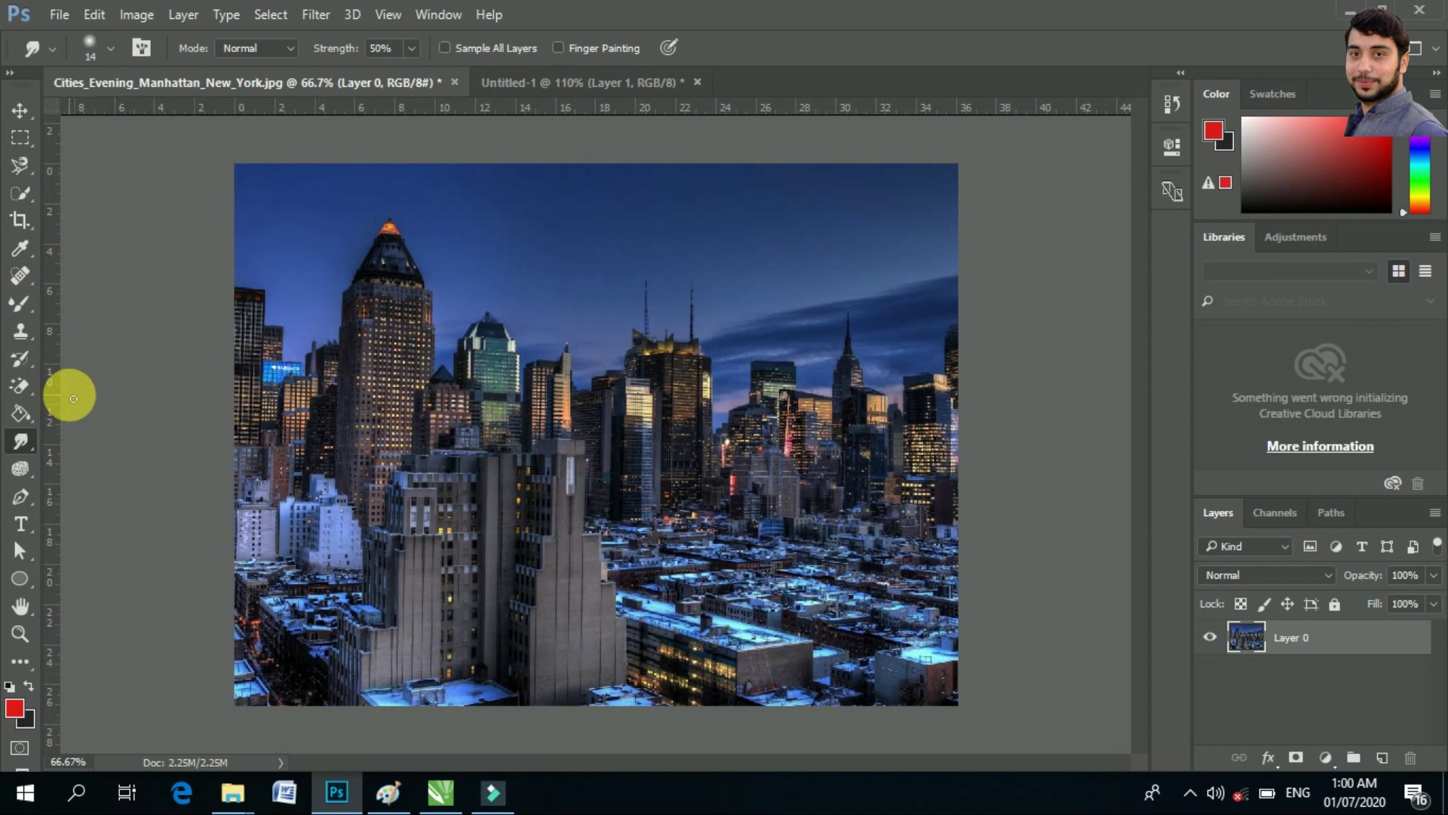
key("m")
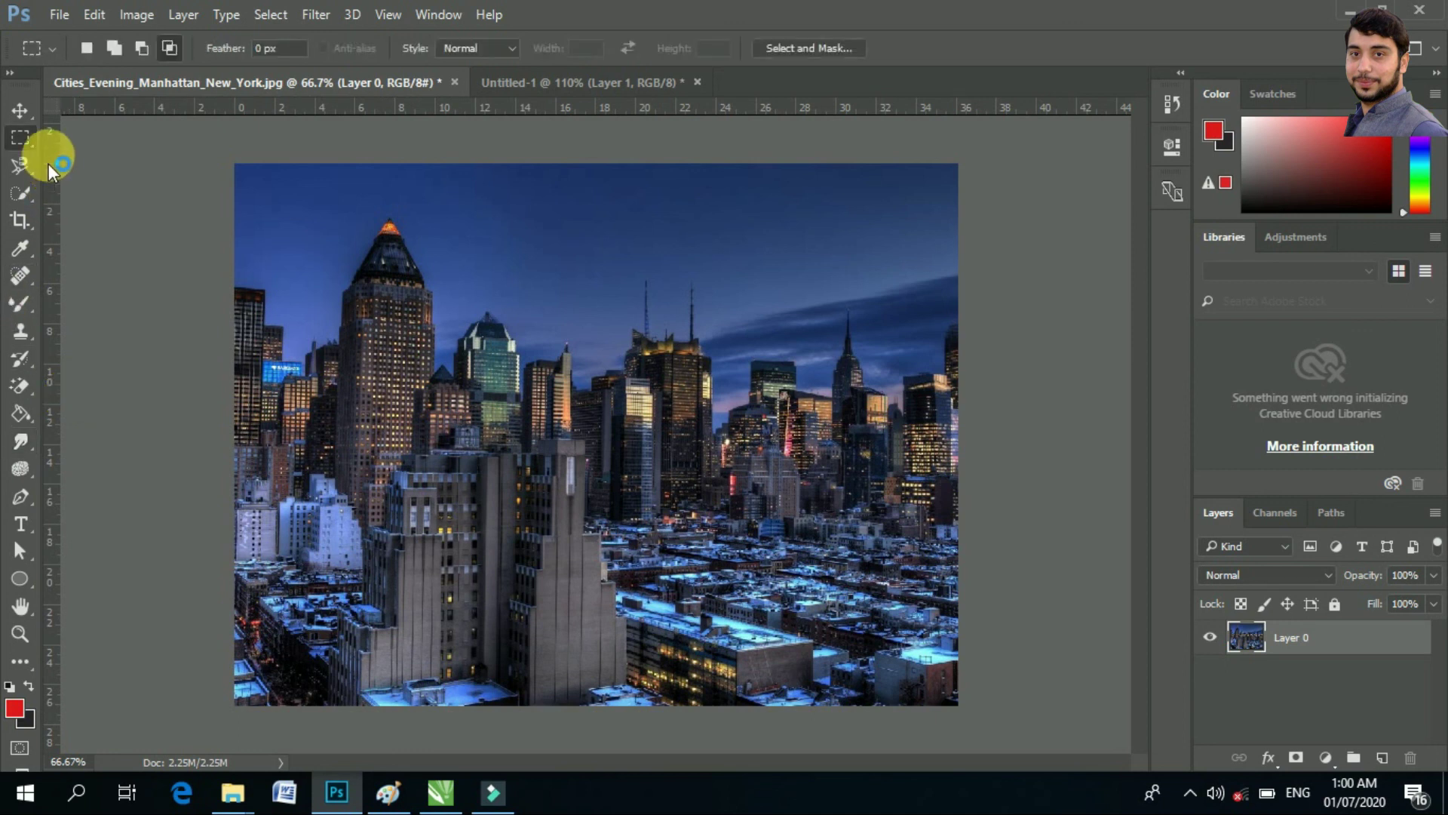